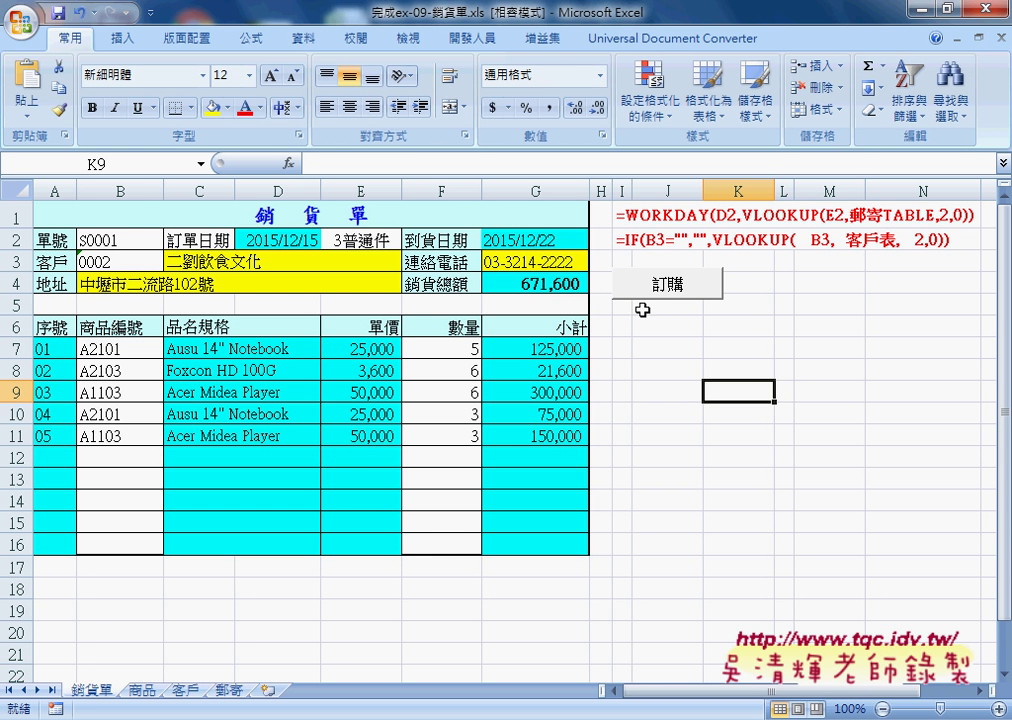
# Insert a new worksheet, rename it 銷貨明細, and select cell A1.
pyautogui.click(270, 692)
pyautogui.doubleClick(283, 690)
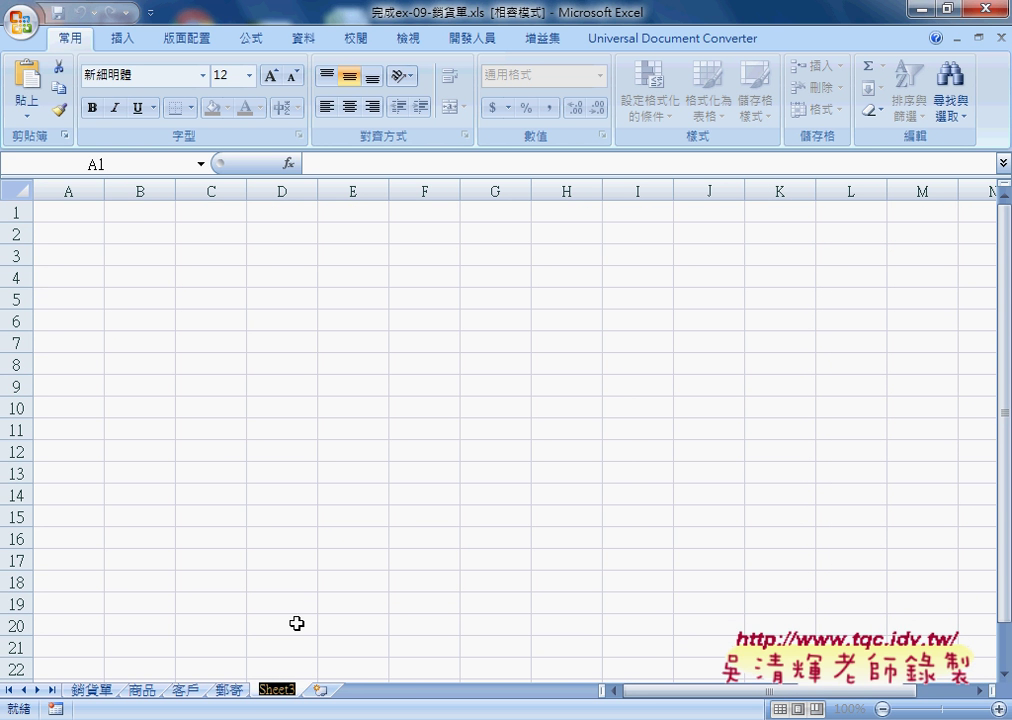
pyautogui.write('銷貨明細')
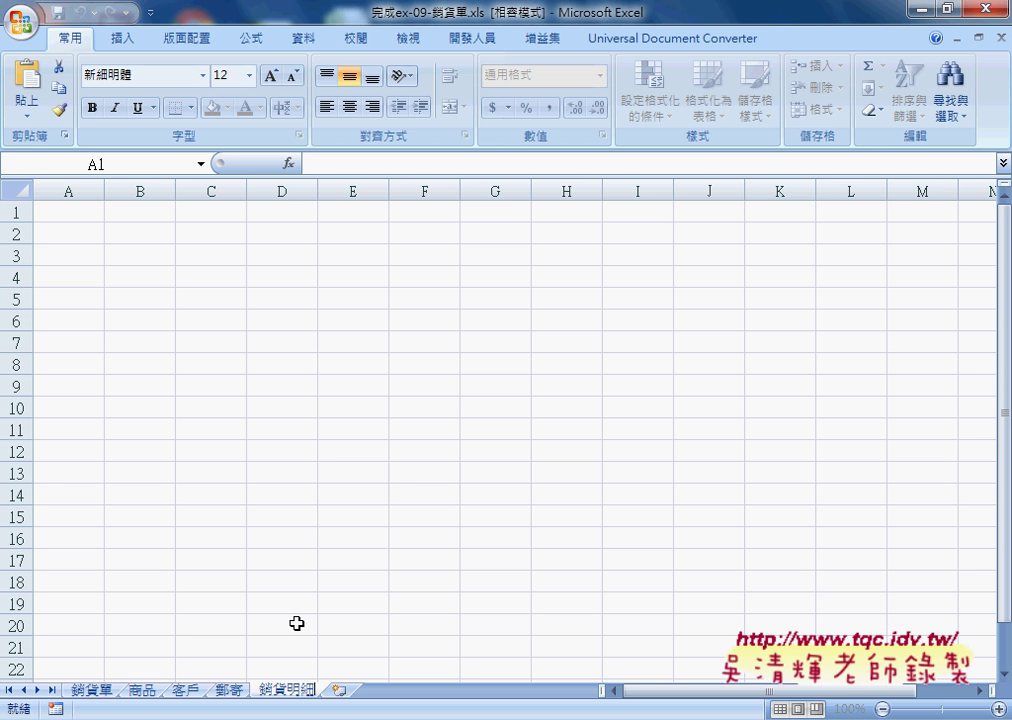
pyautogui.press('Return')
pyautogui.click(319, 494)
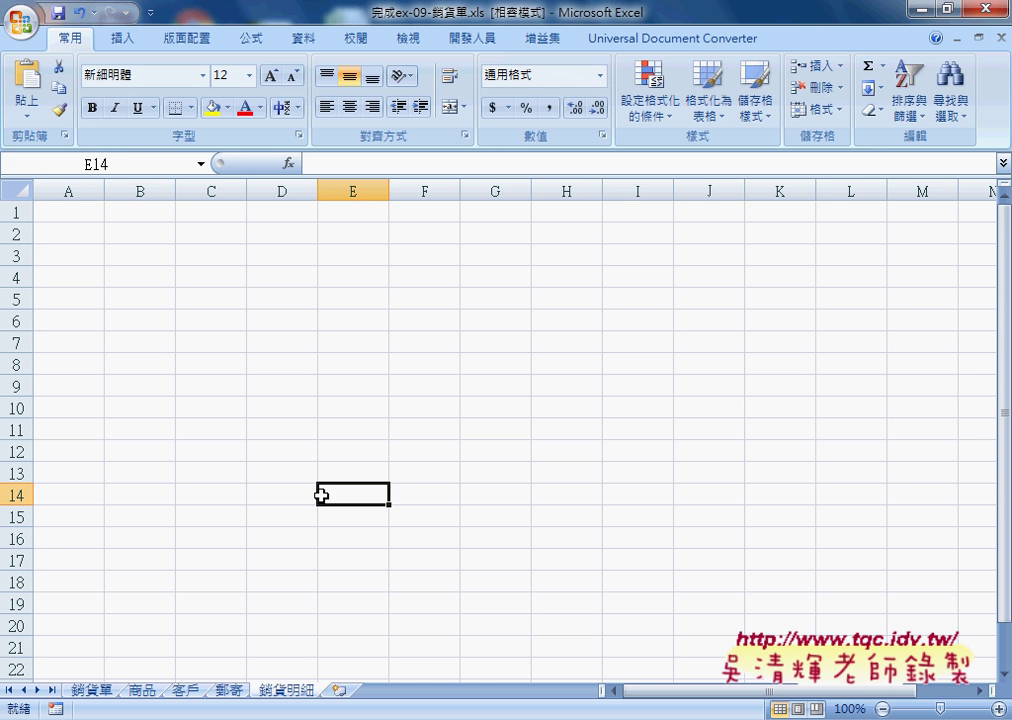
pyautogui.click(87, 217)
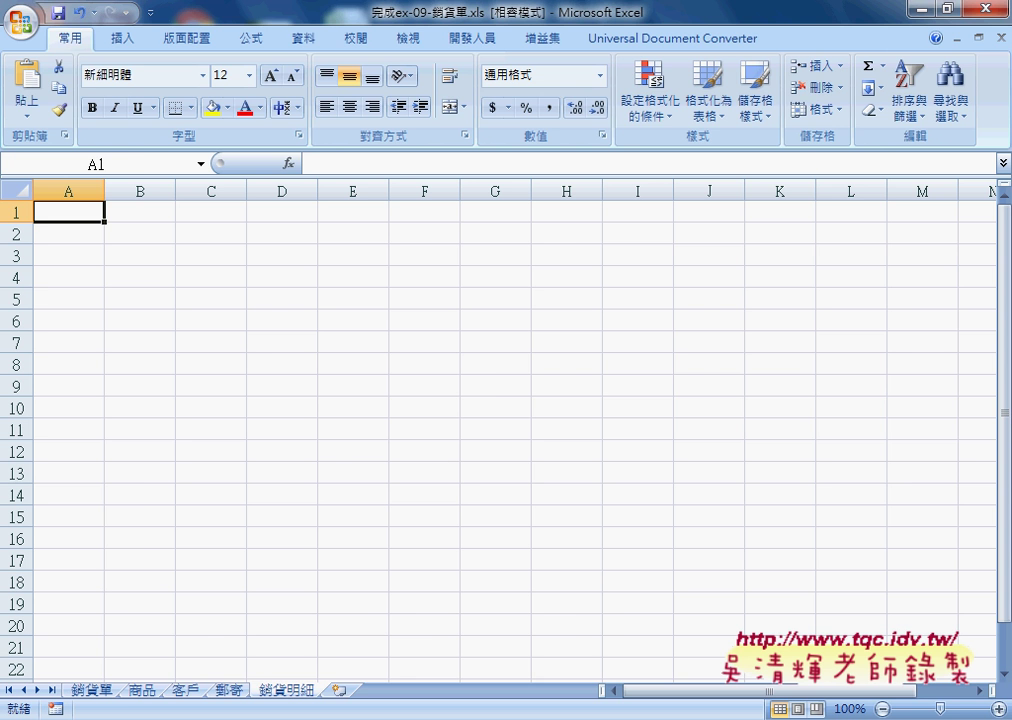
# Copy the Google Docs table header row from 單號 to 銷貨總額, then return to Excel.
pyautogui.hotkey('alt', 'Tab')
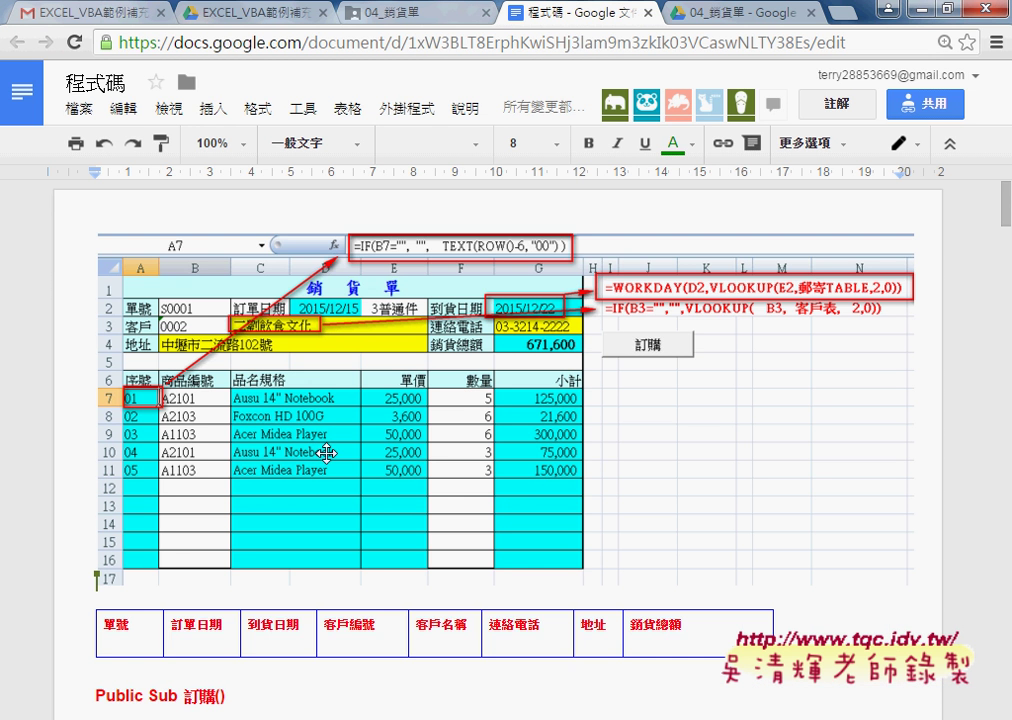
pyautogui.scroll(-1, 323, 465)
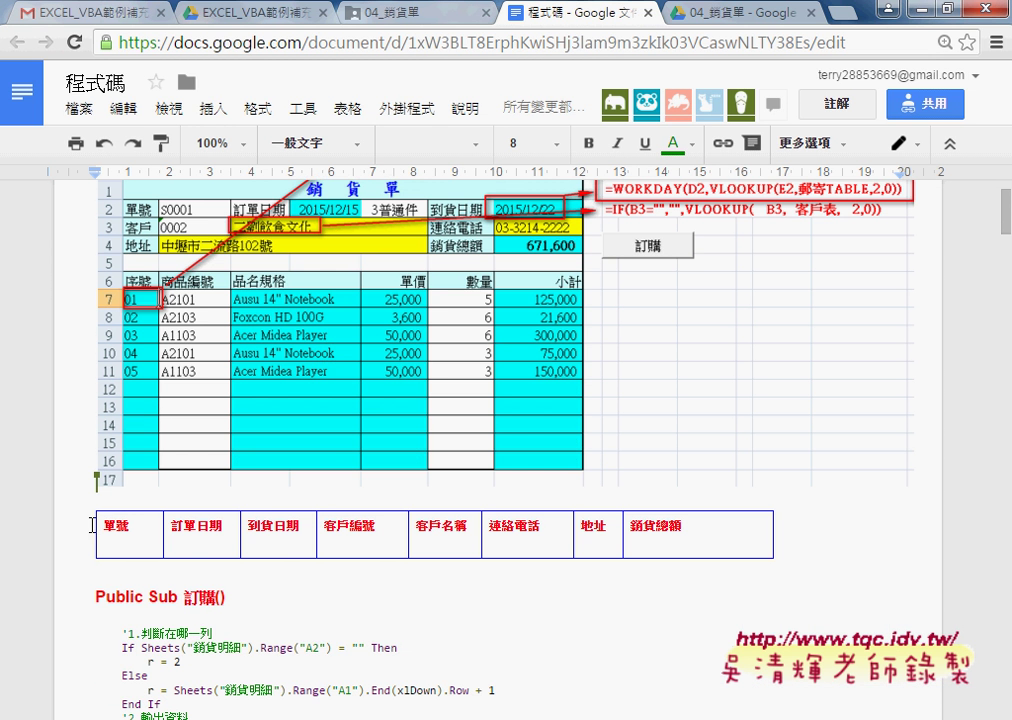
pyautogui.click(146, 532)
pyautogui.moveTo(138, 532); pyautogui.dragTo(707, 542)
pyautogui.hotkey('ctrl', 'c')
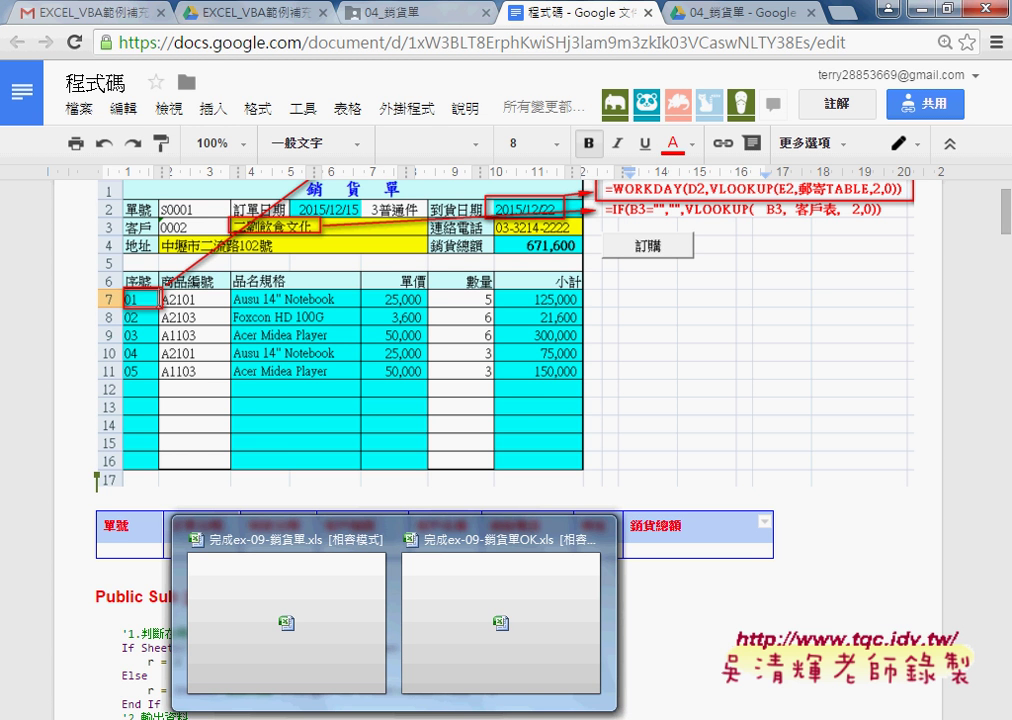
pyautogui.click(350, 650)
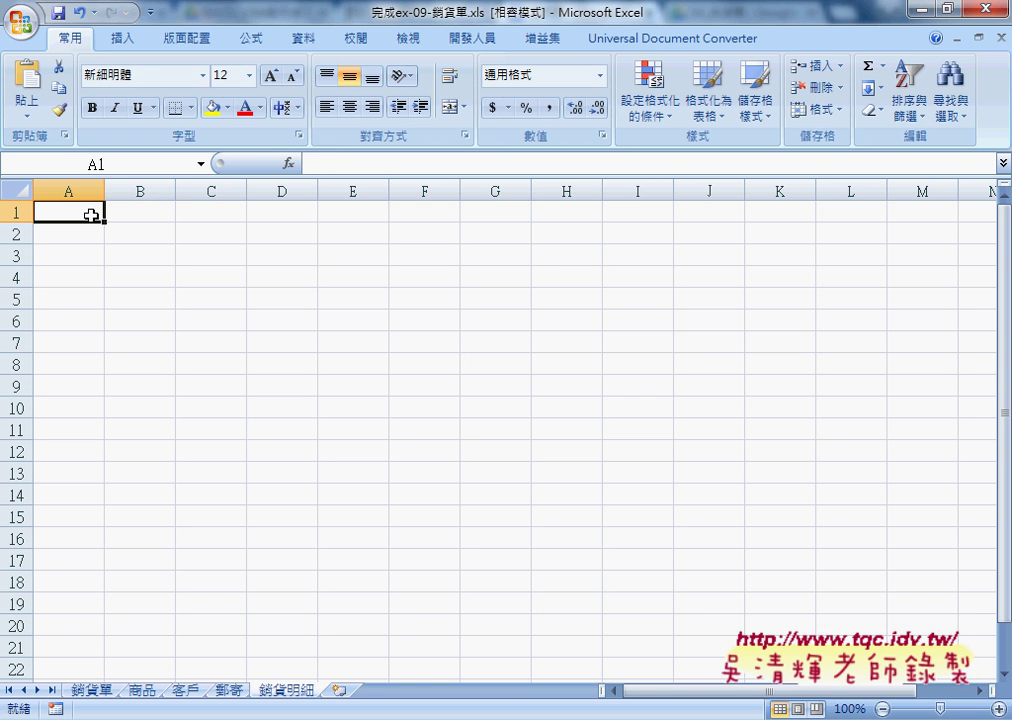
# Paste the headers into A1 using the 符合目的格式設定 (match destination formatting) paste option.
pyautogui.hotkey('ctrl', 'v')
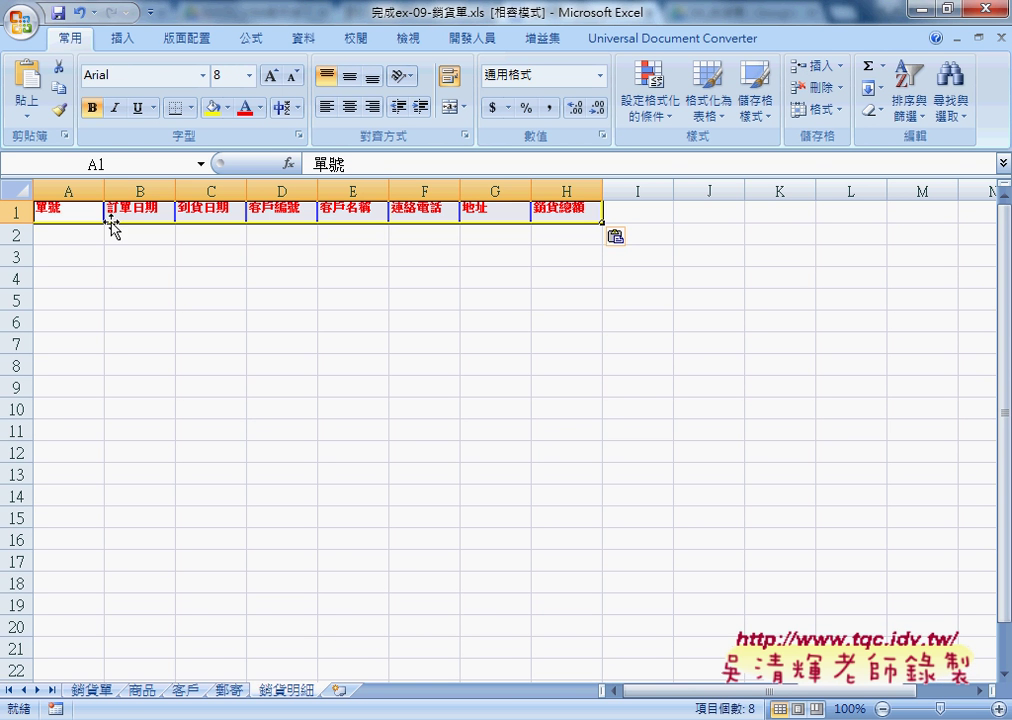
pyautogui.click(622, 239)
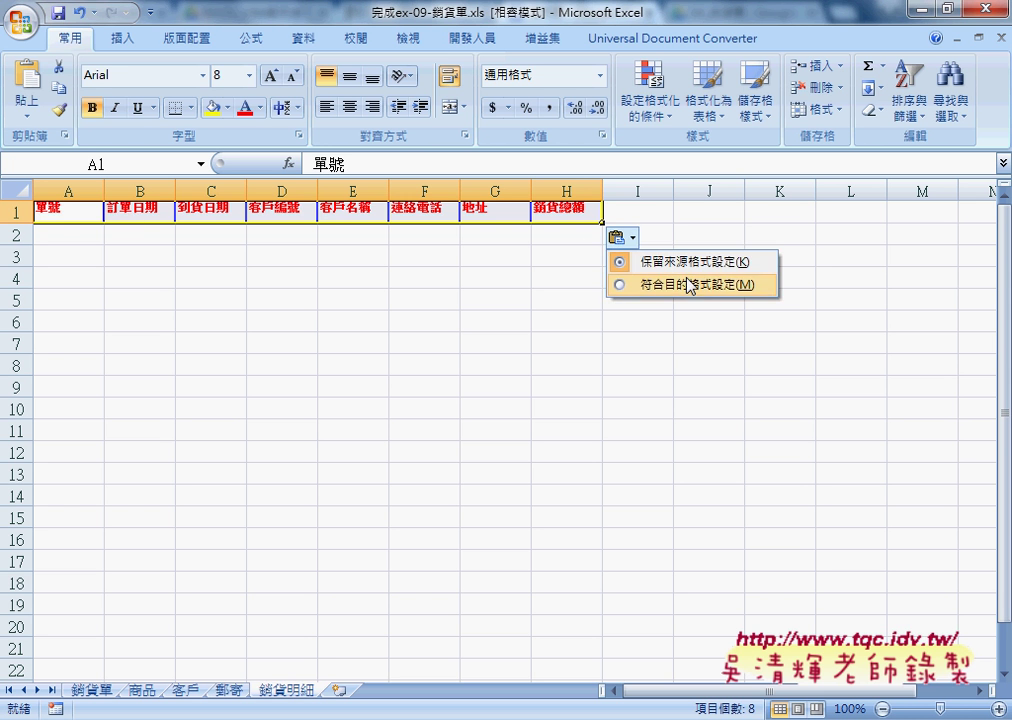
pyautogui.click(656, 284)
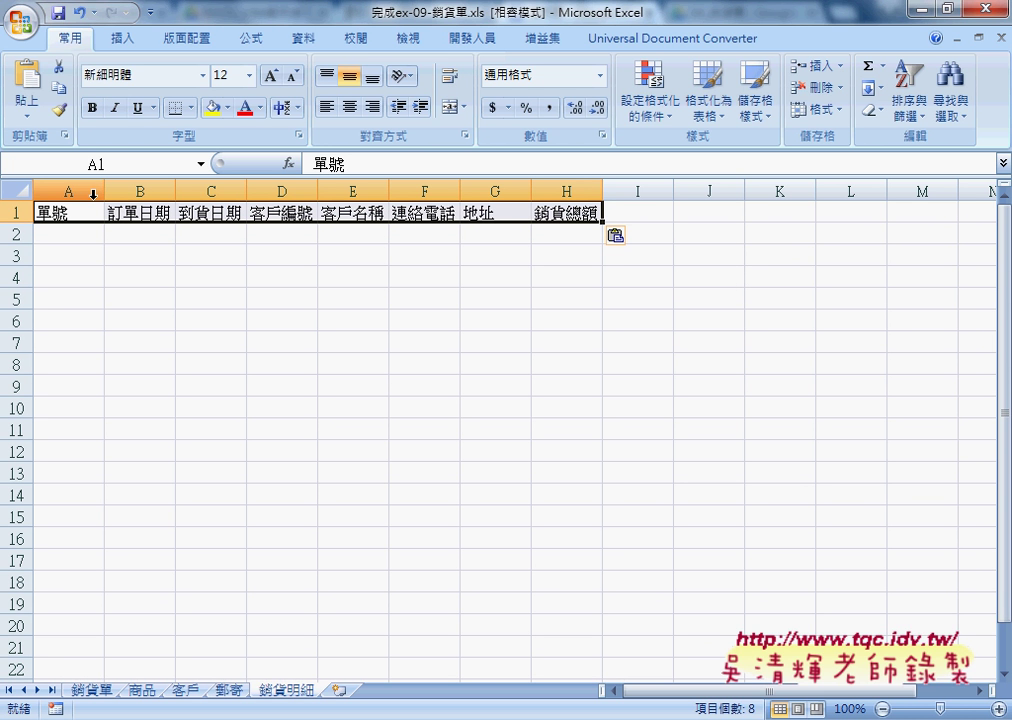
# Step through cells A2 to H2 beneath the pasted headers.
pyautogui.click(75, 234)
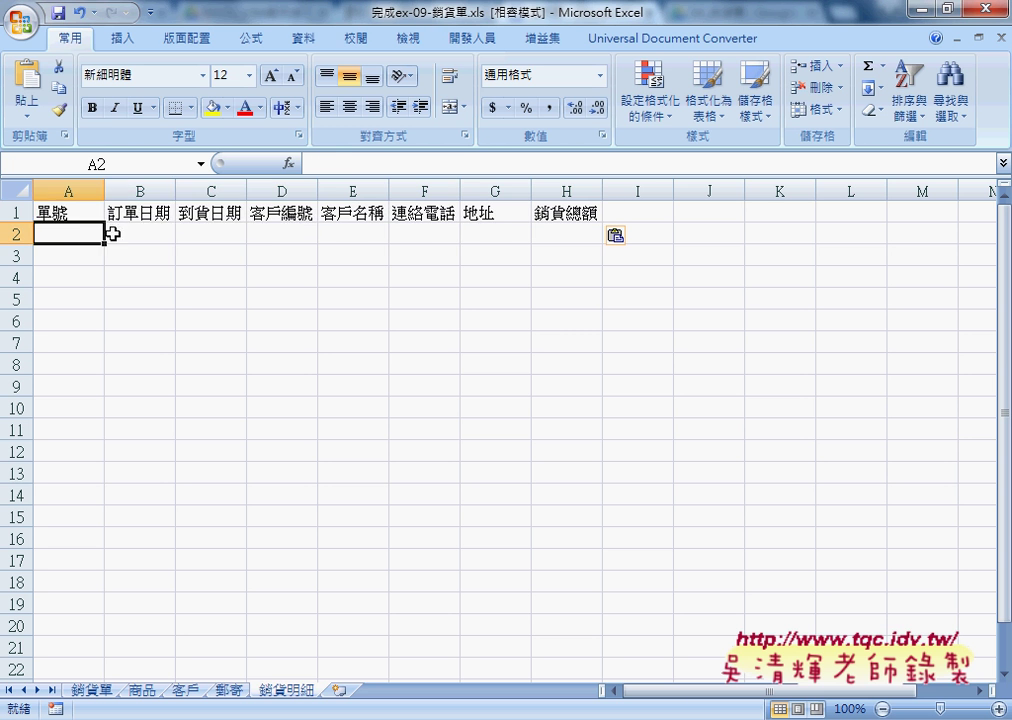
pyautogui.click(125, 234)
pyautogui.click(186, 235)
pyautogui.click(276, 235)
pyautogui.click(366, 235)
pyautogui.click(495, 235)
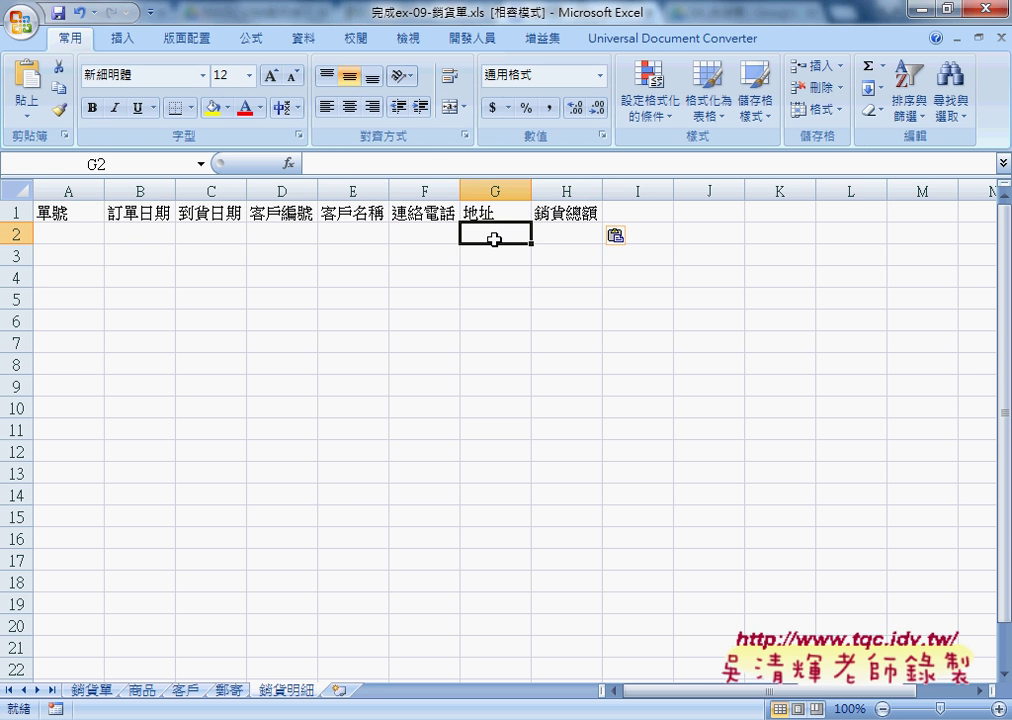
pyautogui.click(582, 239)
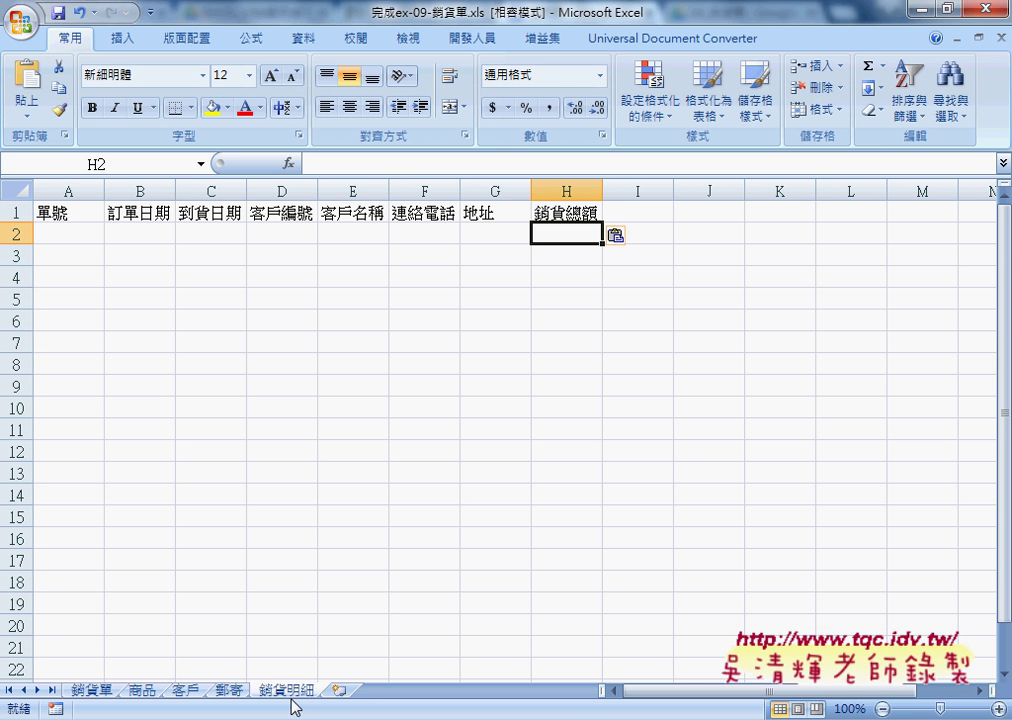
# Glance at 銷貨單, then select B2 through D2 on 銷貨明細.
pyautogui.click(100, 690)
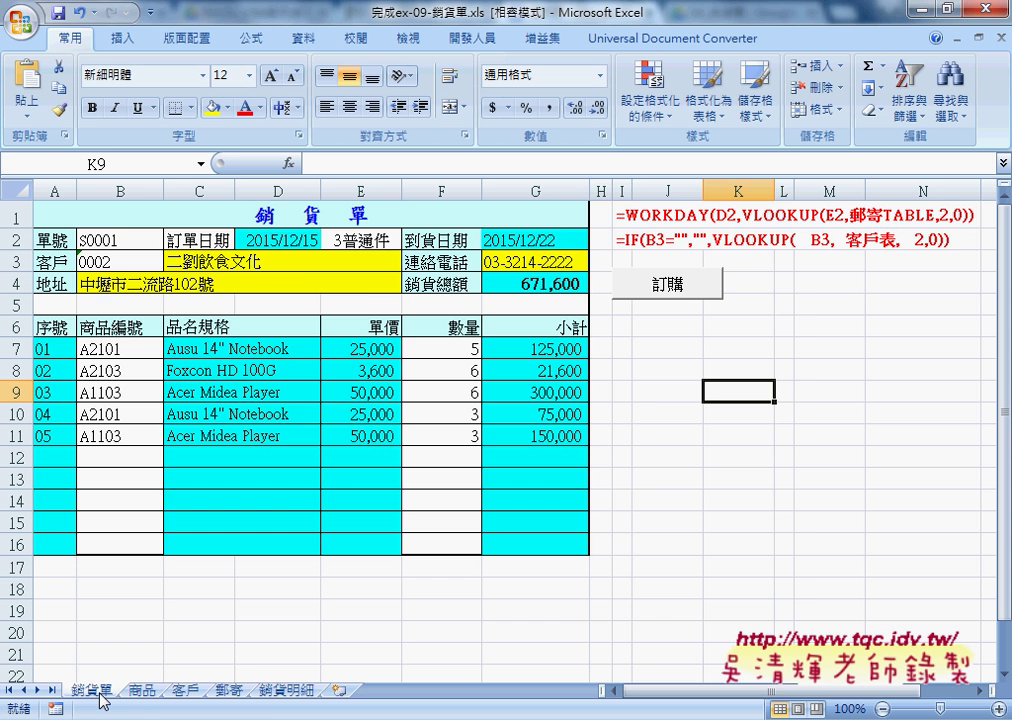
pyautogui.click(285, 691)
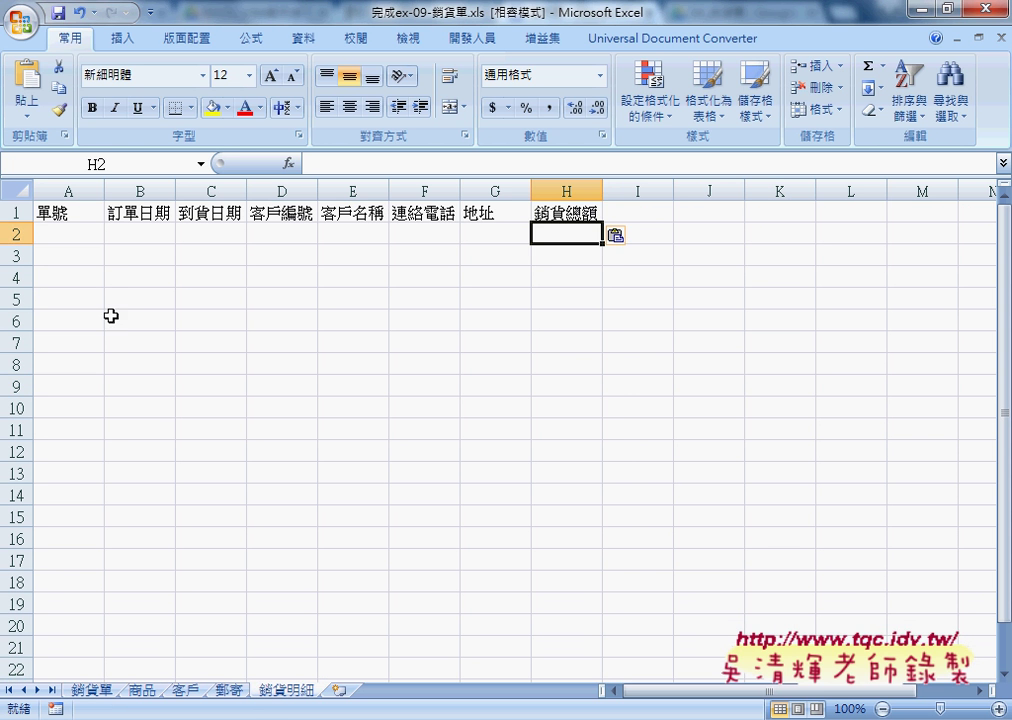
pyautogui.click(134, 235)
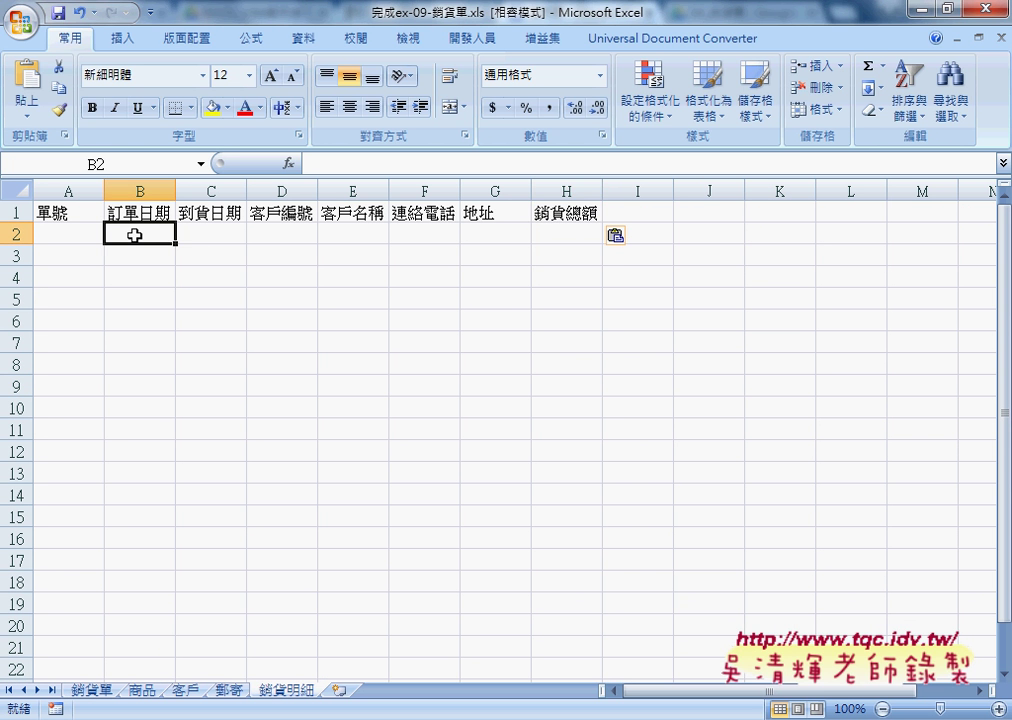
pyautogui.click(215, 236)
pyautogui.click(270, 235)
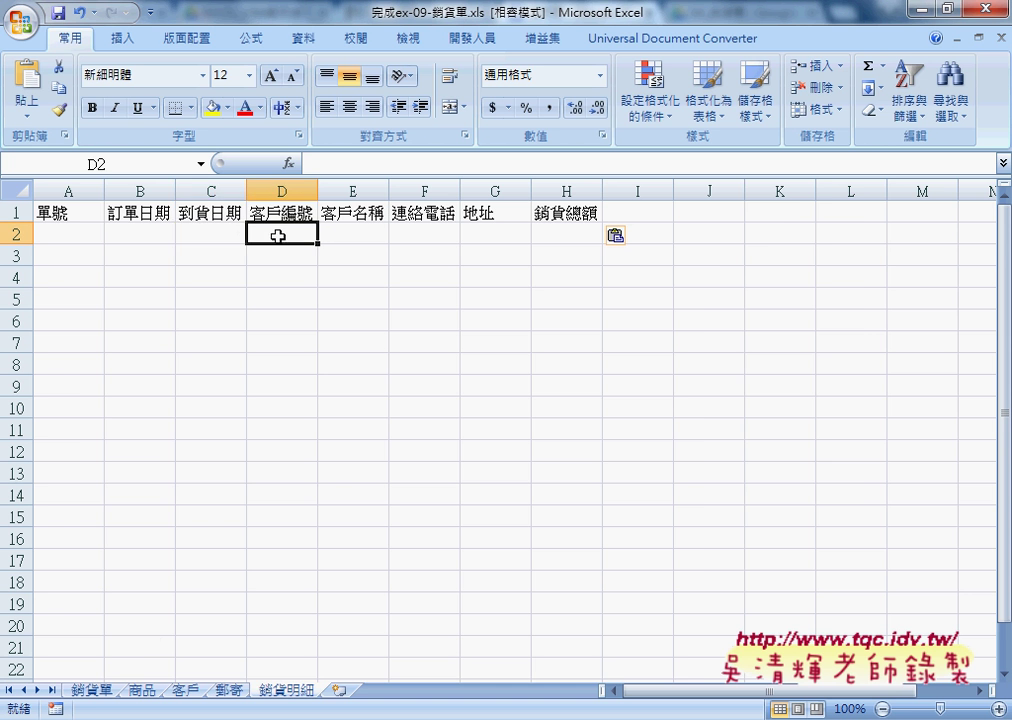
# On 銷貨單, check the order date formula in D2 and the WORKDAY arrival date in G2.
pyautogui.click(95, 690)
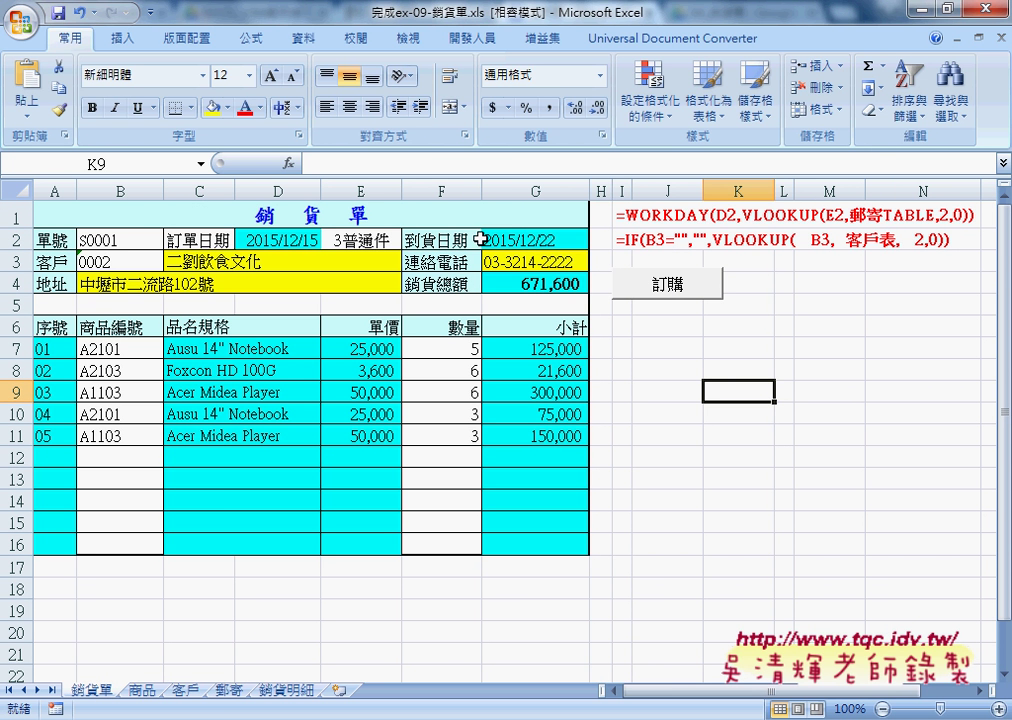
pyautogui.click(275, 240)
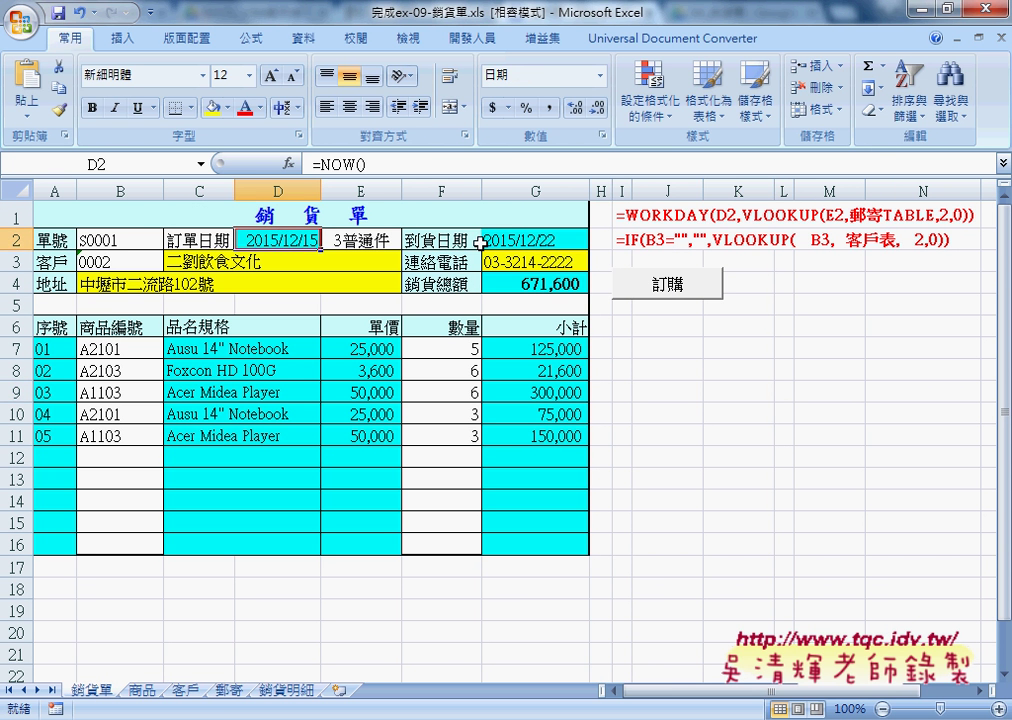
pyautogui.click(512, 241)
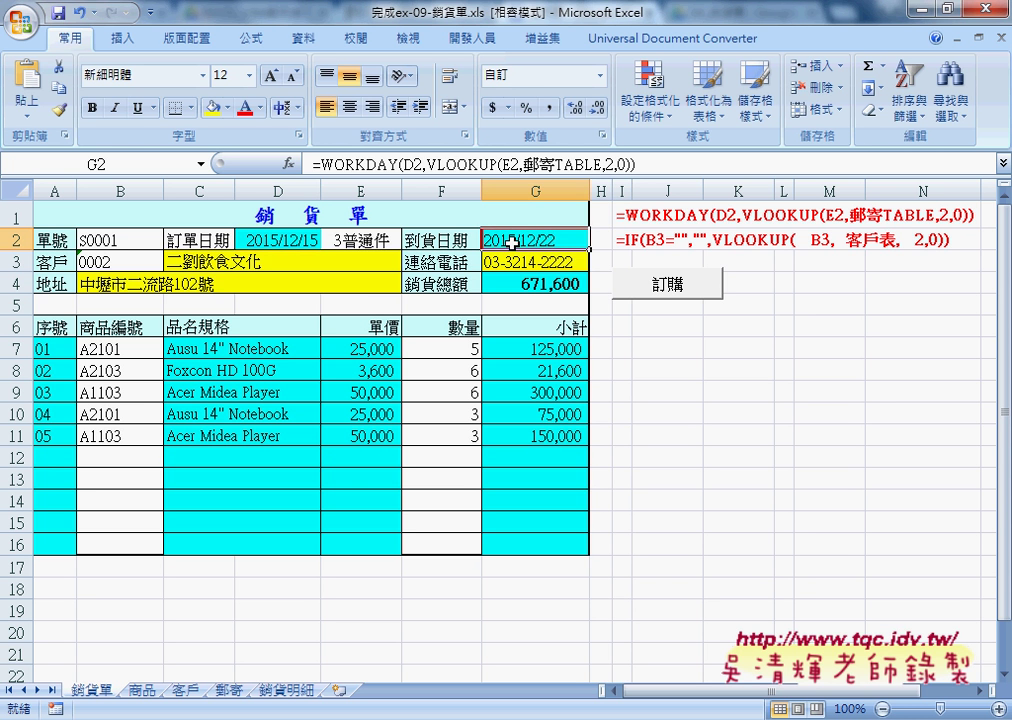
# Back on 銷貨明細, select cells E2 through H2 along row 2.
pyautogui.click(288, 691)
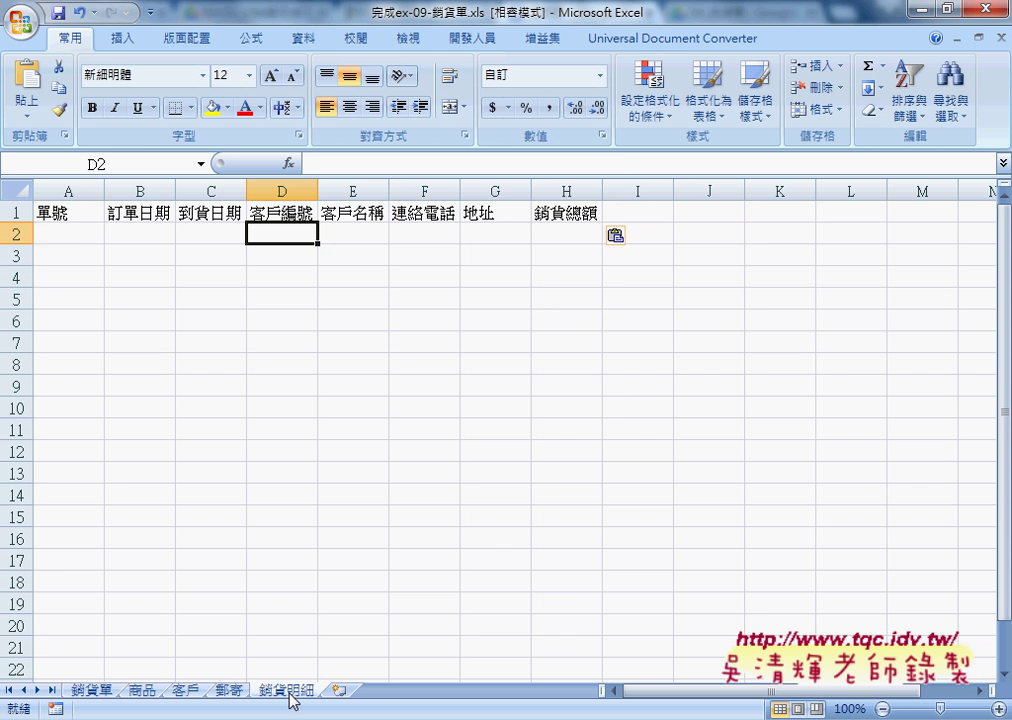
pyautogui.click(365, 233)
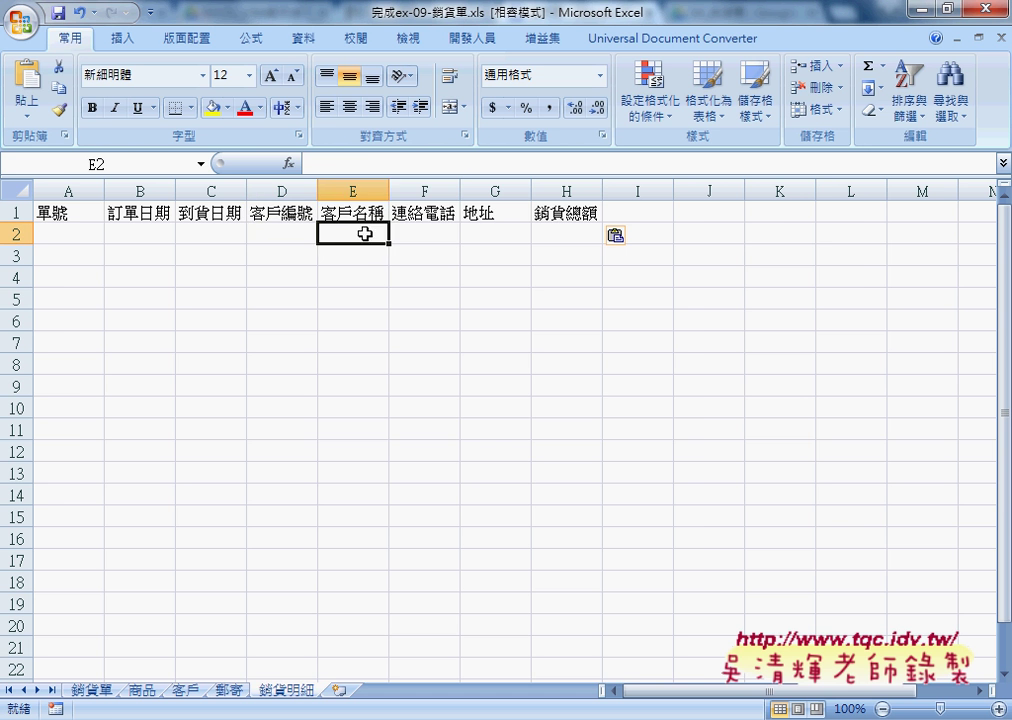
pyautogui.click(430, 234)
pyautogui.click(463, 234)
pyautogui.click(545, 236)
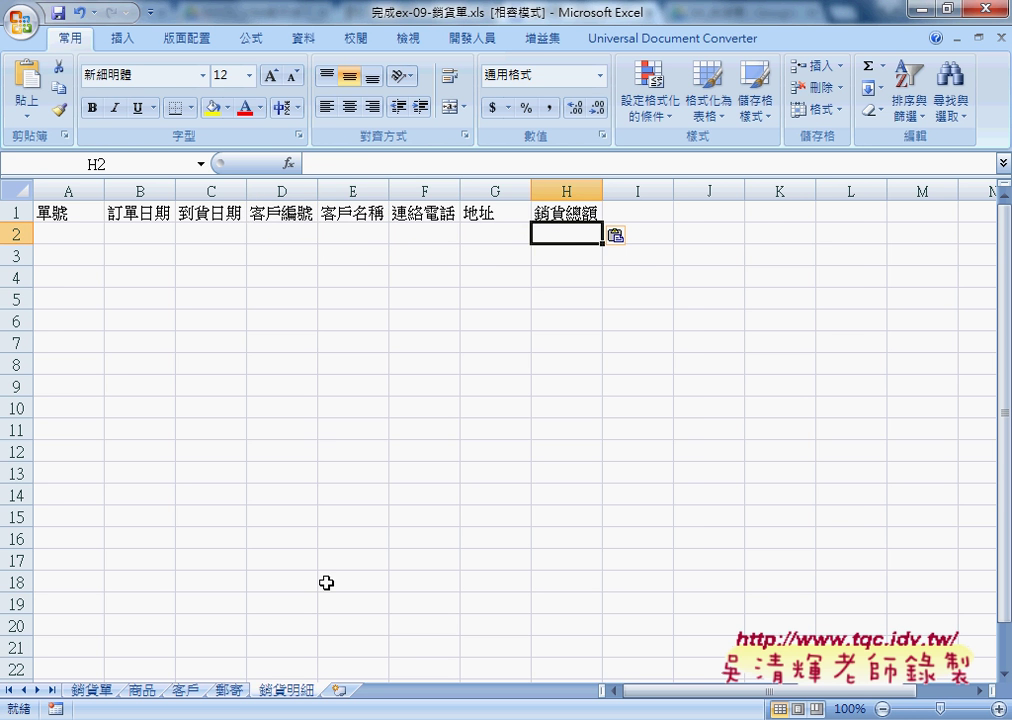
# On 銷貨單, inspect the customer name (C3), phone lookup (G3) and sales total (G4) formulas.
pyautogui.click(92, 690)
pyautogui.click(135, 261)
pyautogui.click(244, 268)
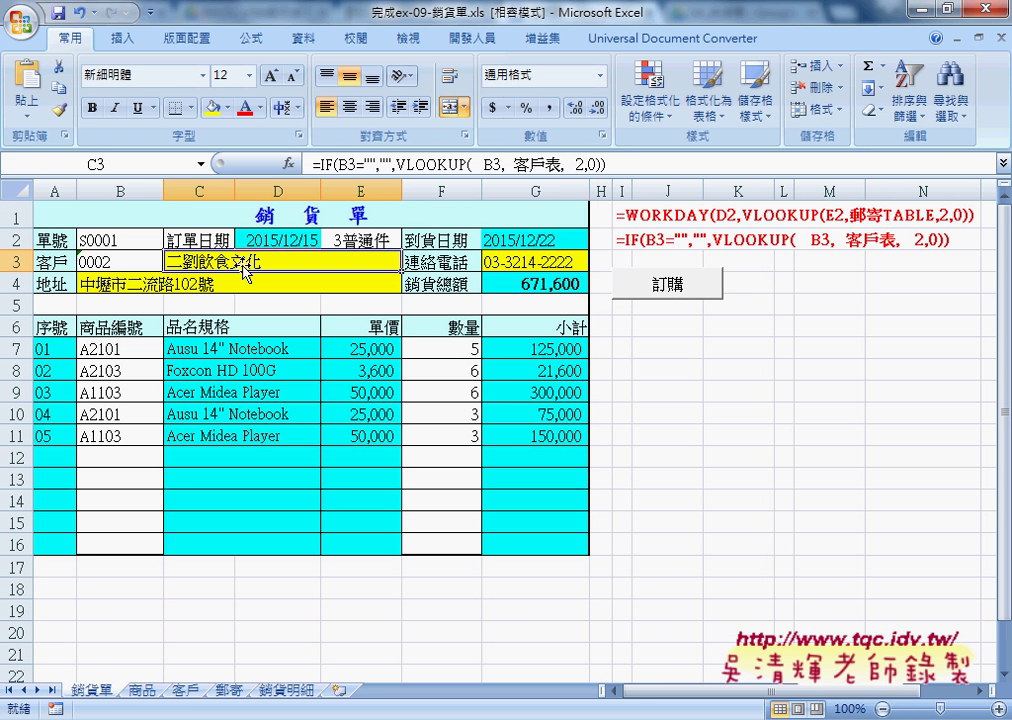
pyautogui.click(530, 262)
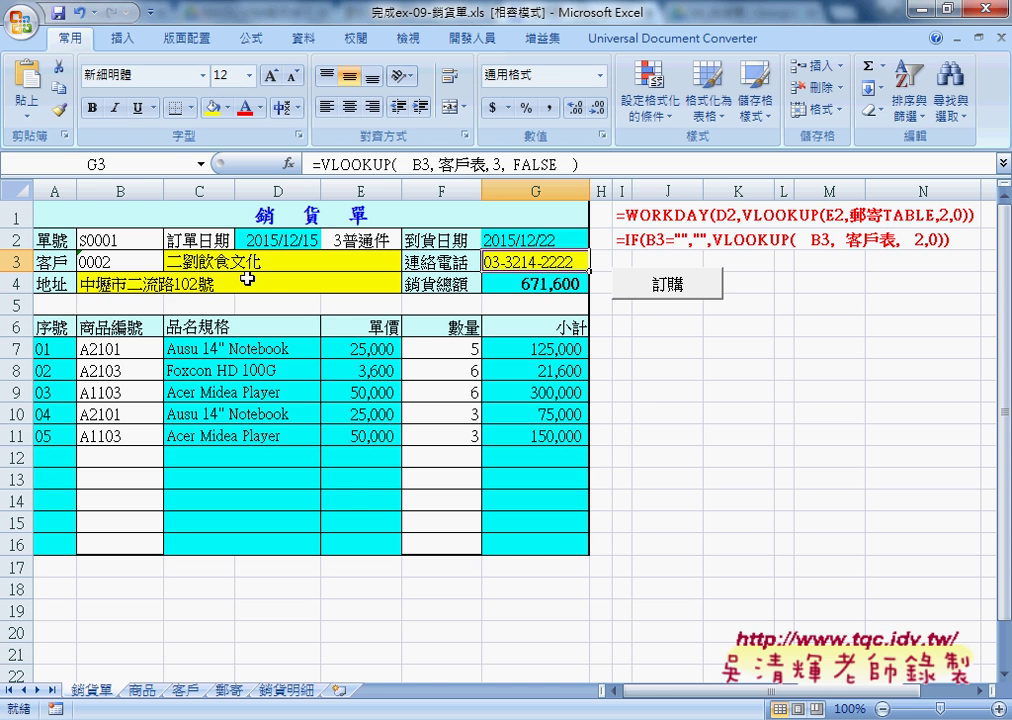
pyautogui.click(120, 285)
pyautogui.click(537, 285)
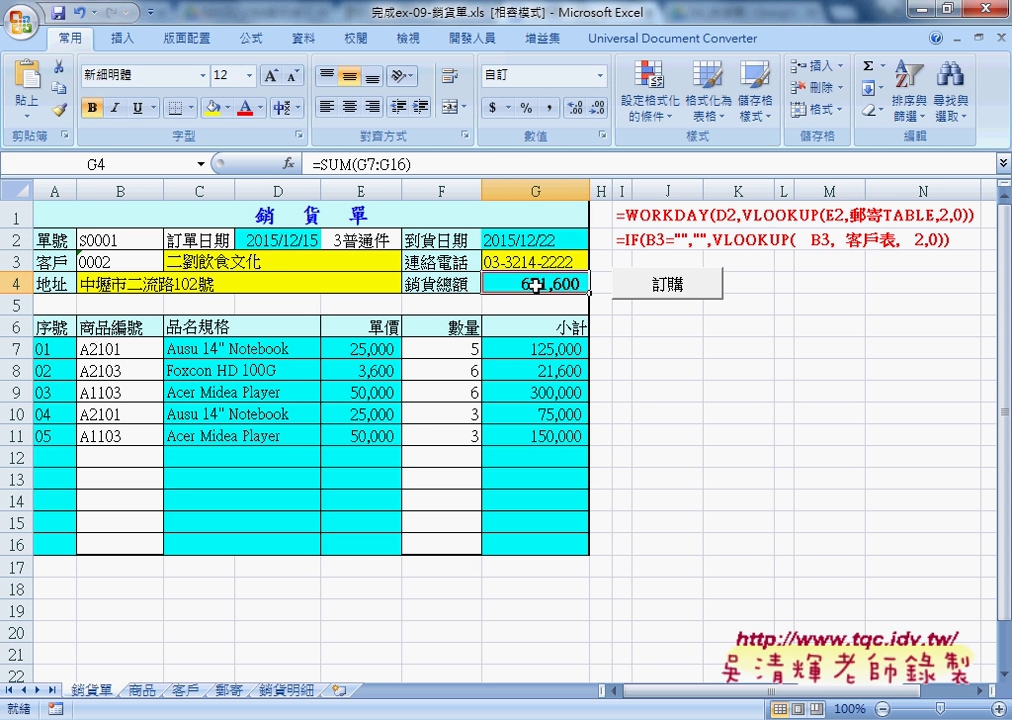
# Step along row 2 of 銷貨明細 to H2, then return to 銷貨單 cell B2.
pyautogui.click(287, 690)
pyautogui.click(164, 237)
pyautogui.click(240, 232)
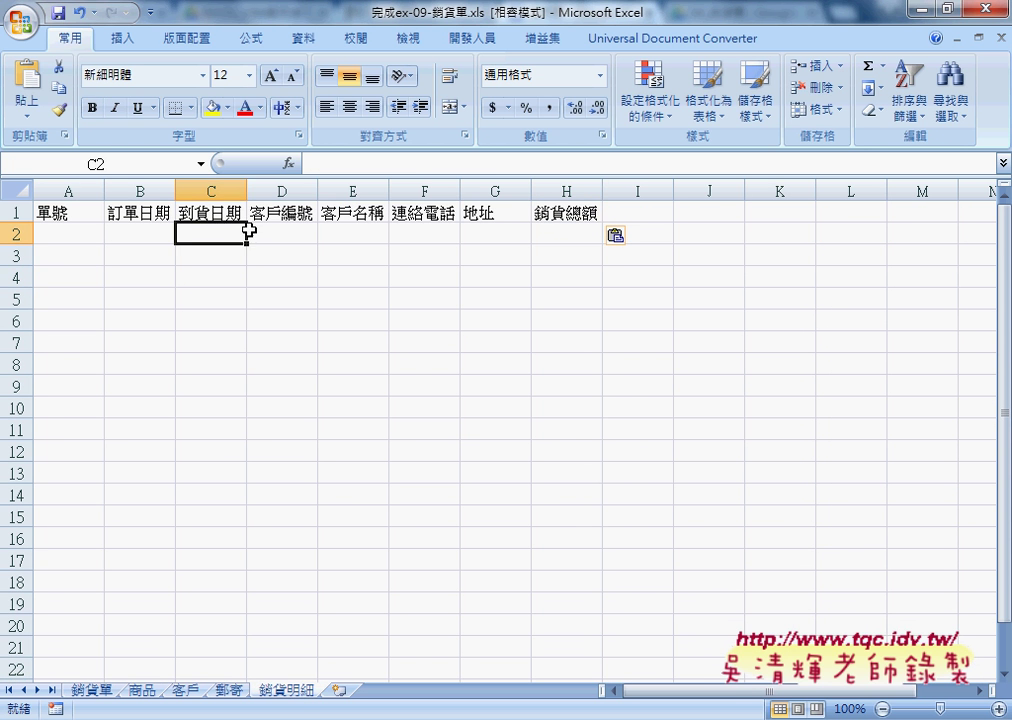
pyautogui.click(305, 235)
pyautogui.click(360, 235)
pyautogui.click(423, 235)
pyautogui.click(490, 234)
pyautogui.click(582, 238)
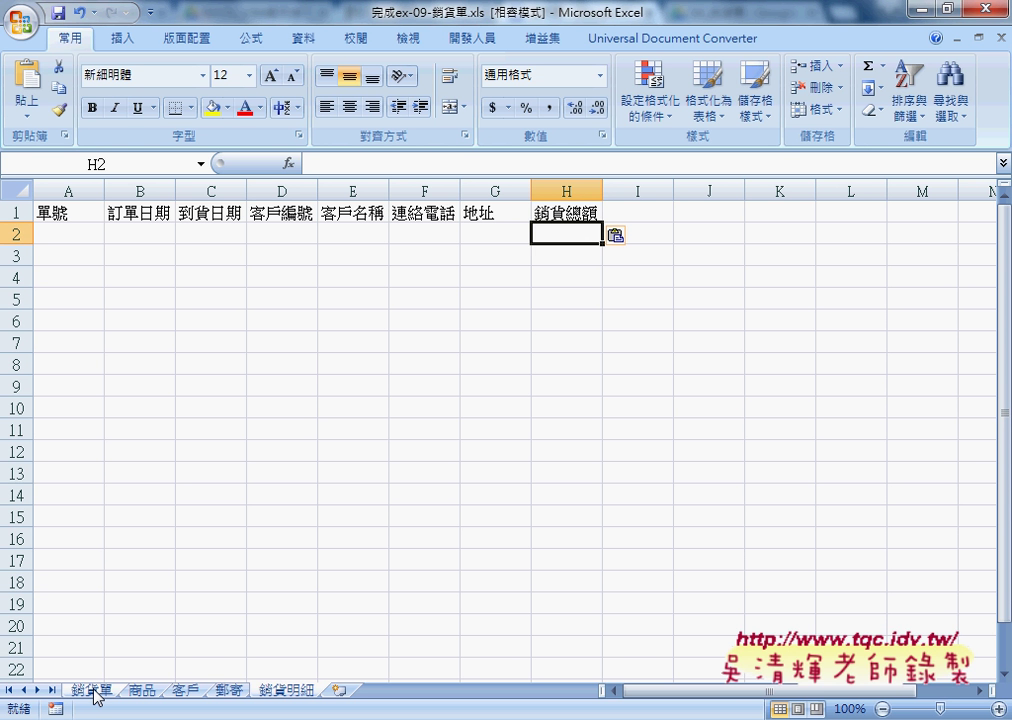
pyautogui.click(97, 691)
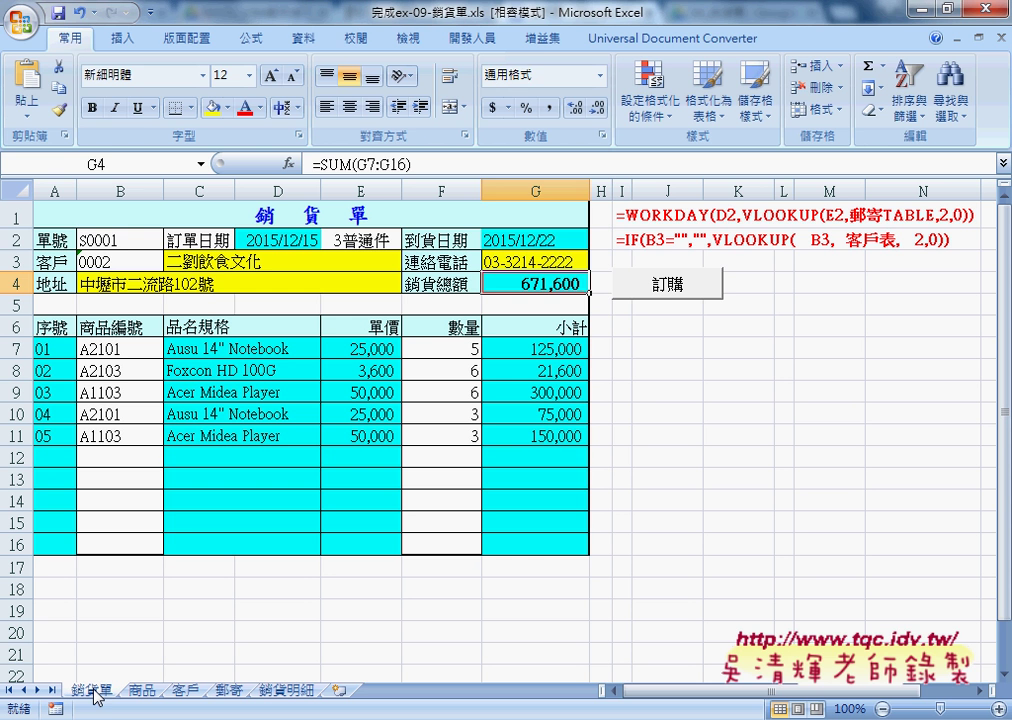
pyautogui.click(119, 243)
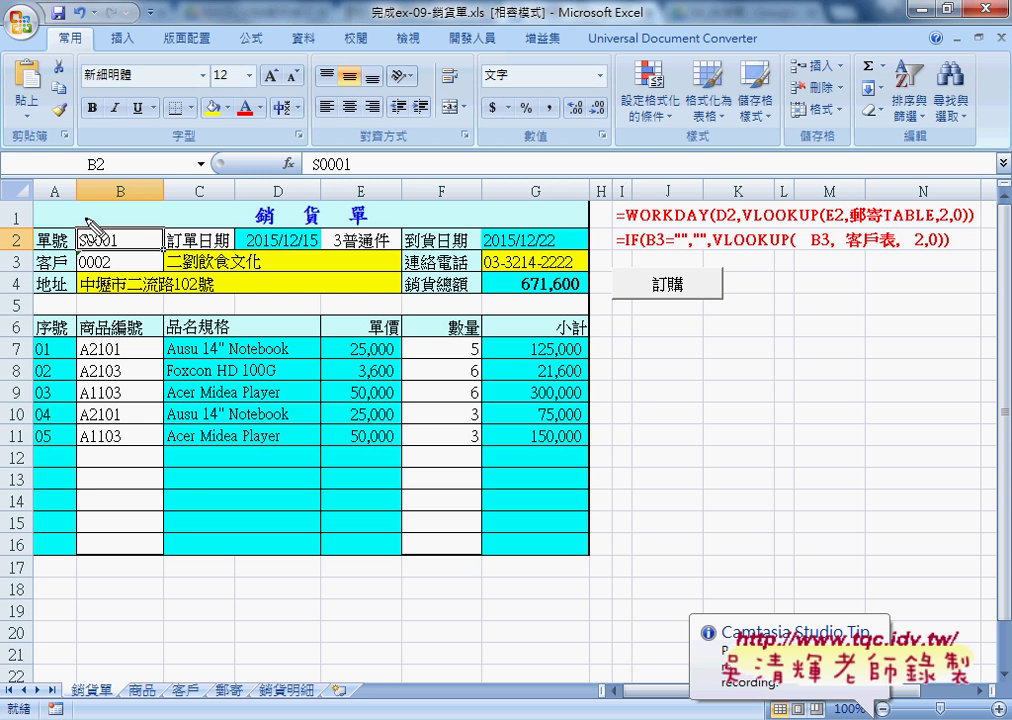
pyautogui.moveTo(86, 220); pyautogui.dragTo(86, 245)
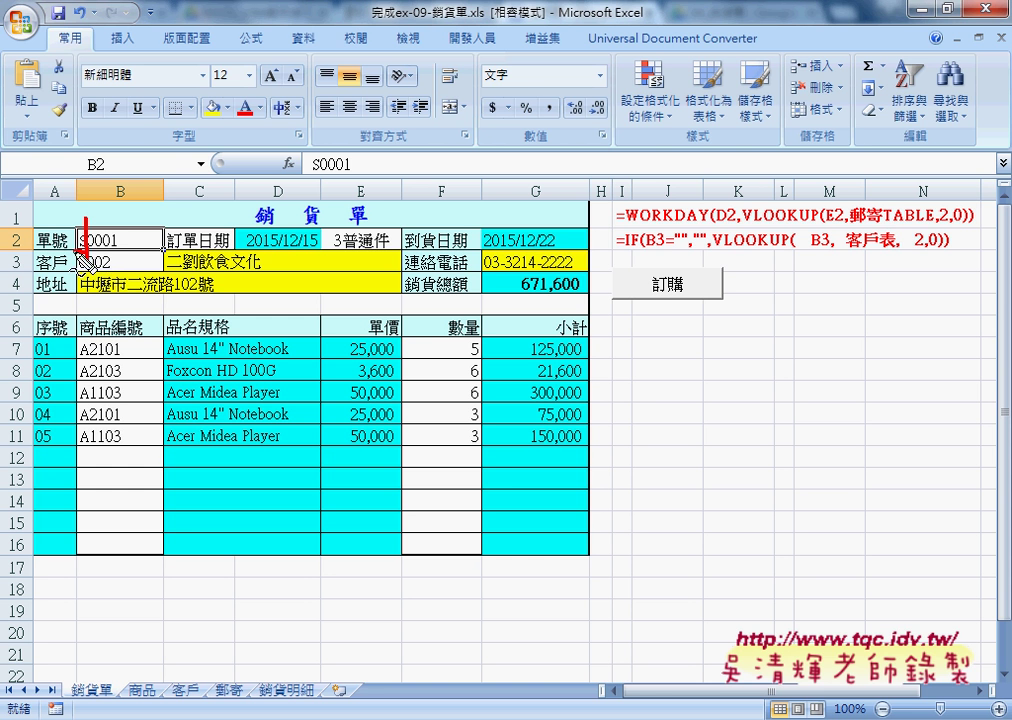
pyautogui.moveTo(88, 258)
pyautogui.mouseDown()
pyautogui.moveTo(62, 258)
pyautogui.moveTo(112, 249)
pyautogui.mouseUp()
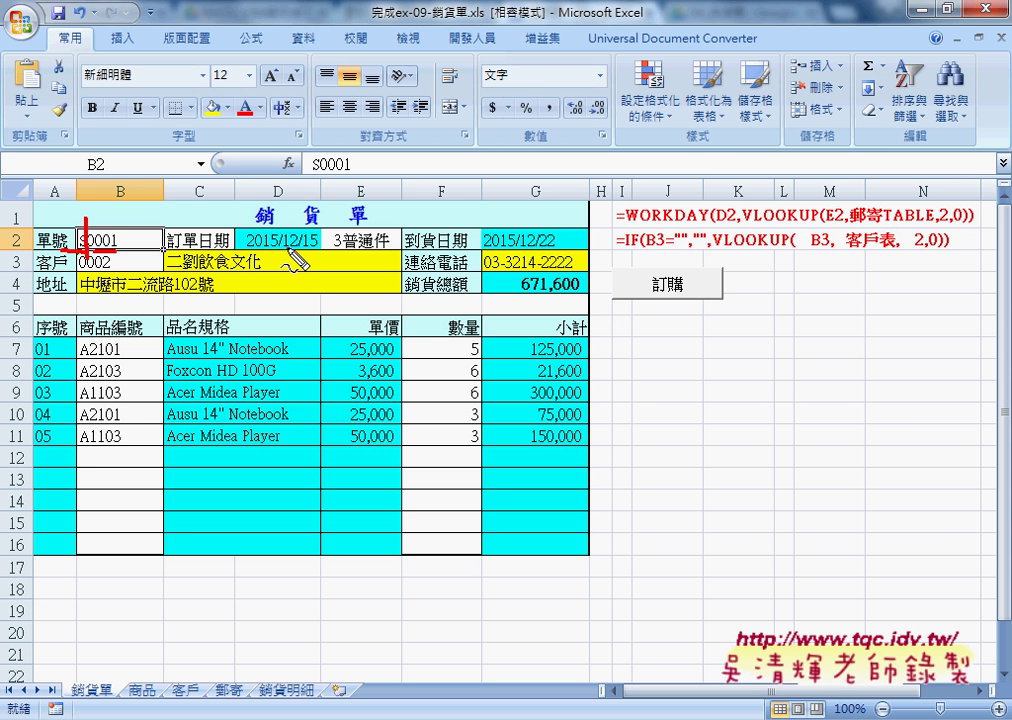
pyautogui.moveTo(605, 300)
pyautogui.mouseDown()
pyautogui.moveTo(672, 267)
pyautogui.moveTo(605, 300)
pyautogui.mouseUp()
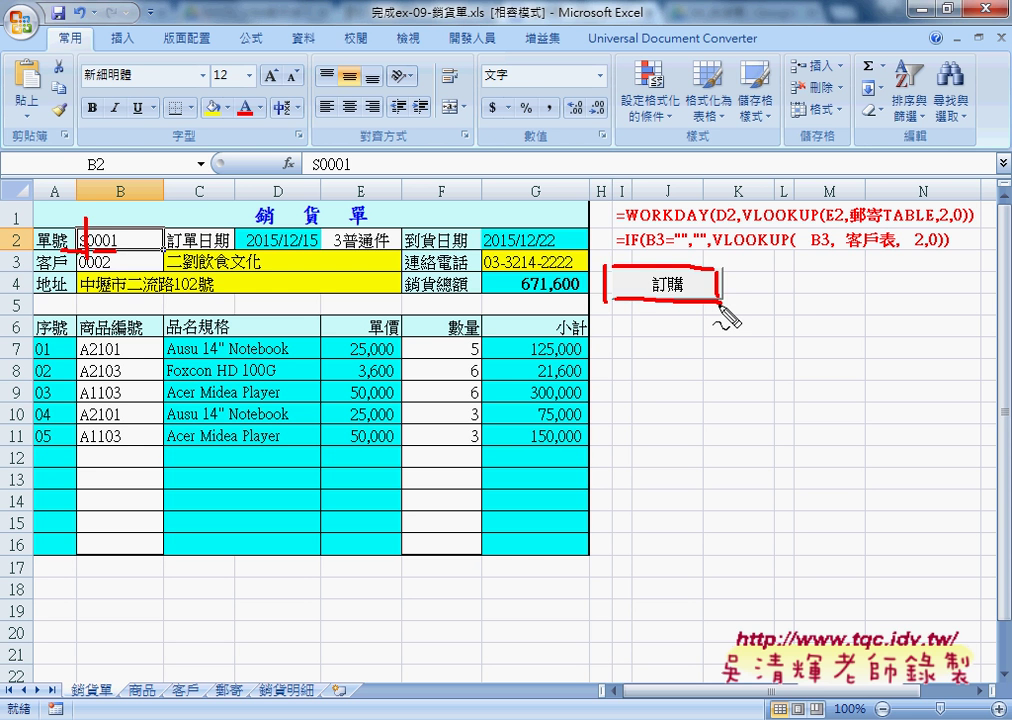
pyautogui.press('Escape')
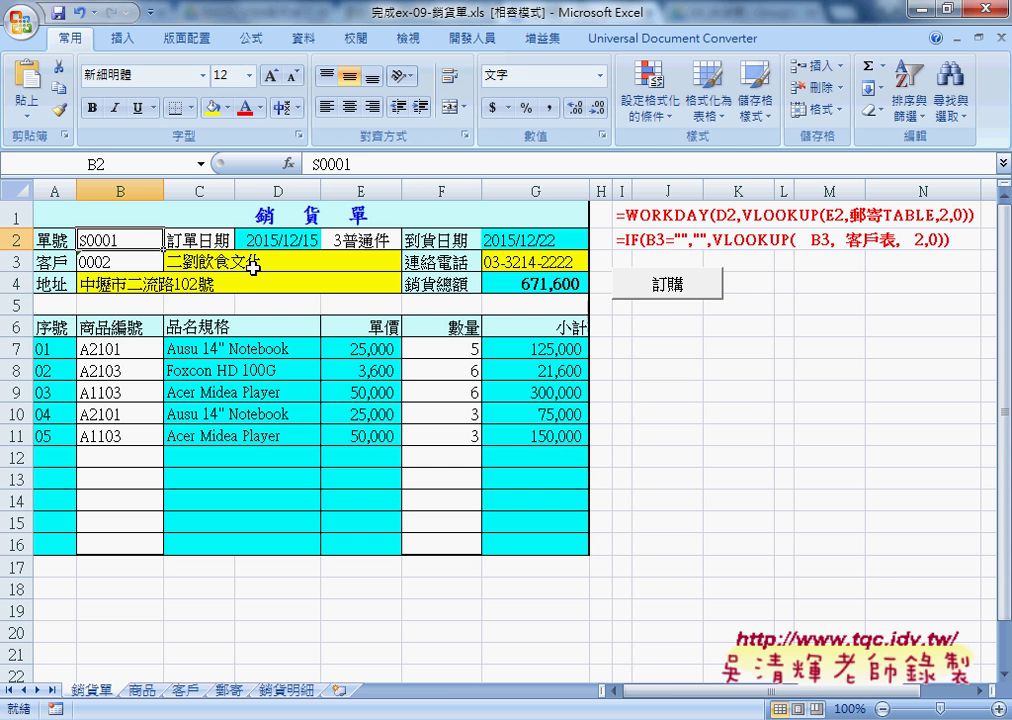
# Select the whole 銷貨單 sheet and turn on both 鎖定 and 隱藏 under Format Cells > 保護.
pyautogui.click(15, 192)
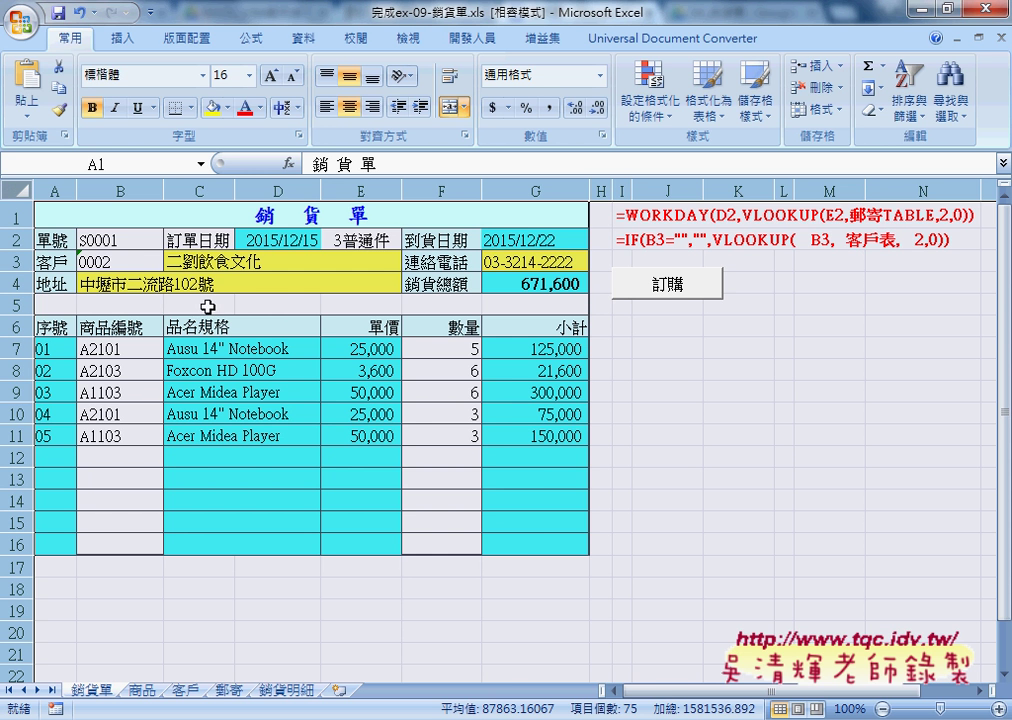
pyautogui.rightClick(274, 333)
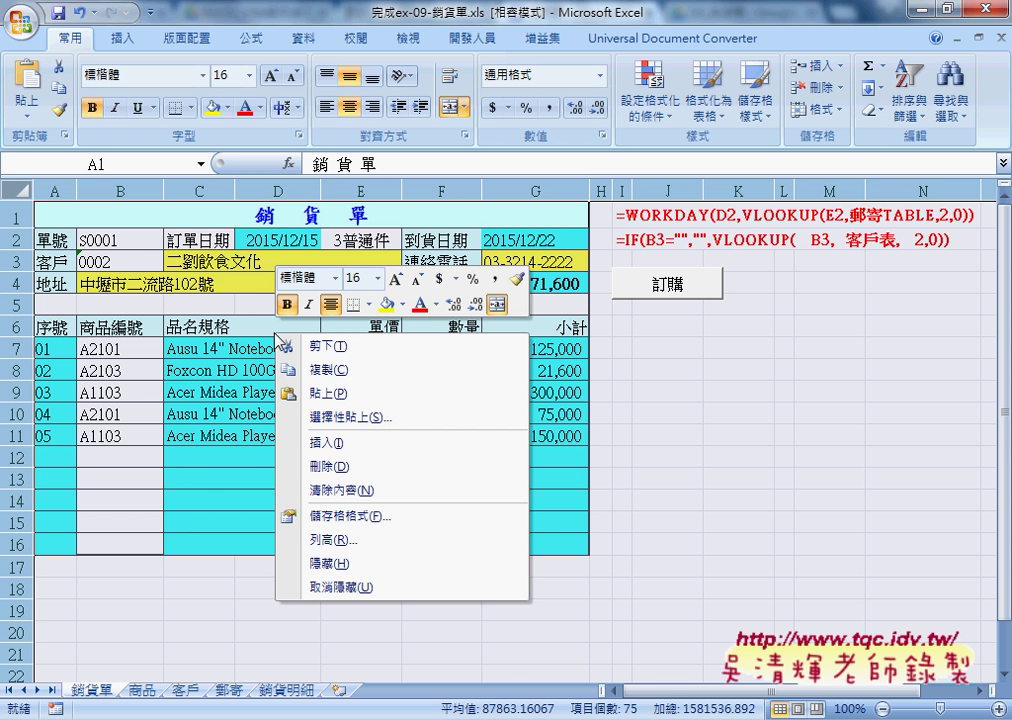
pyautogui.click(392, 516)
pyautogui.moveTo(440, 301); pyautogui.dragTo(495, 179)
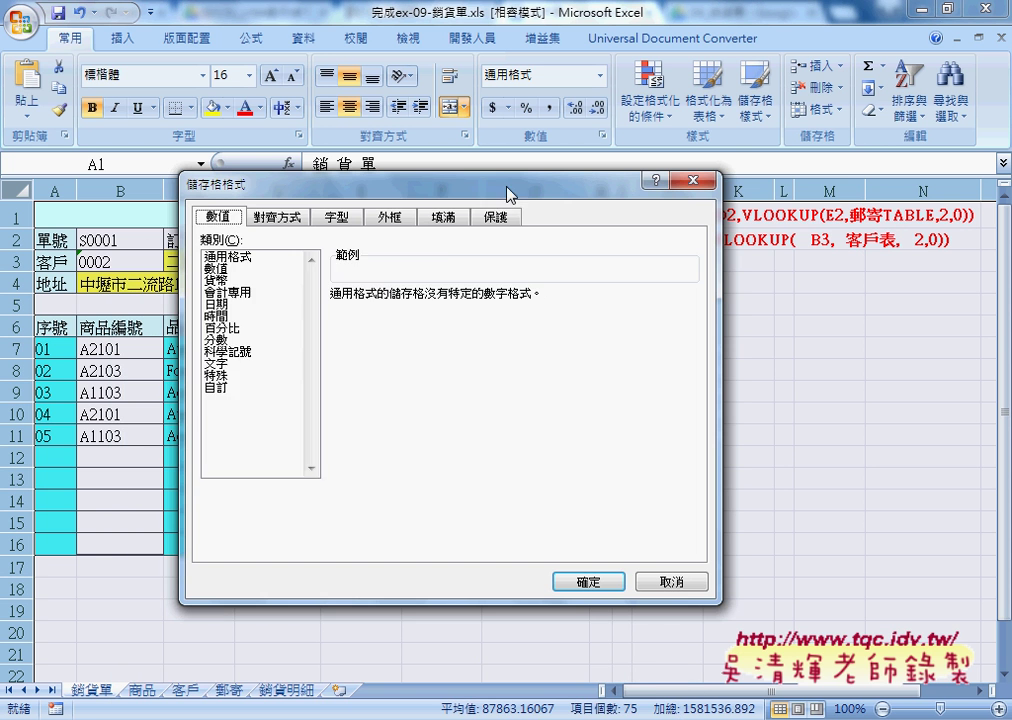
pyautogui.click(500, 218)
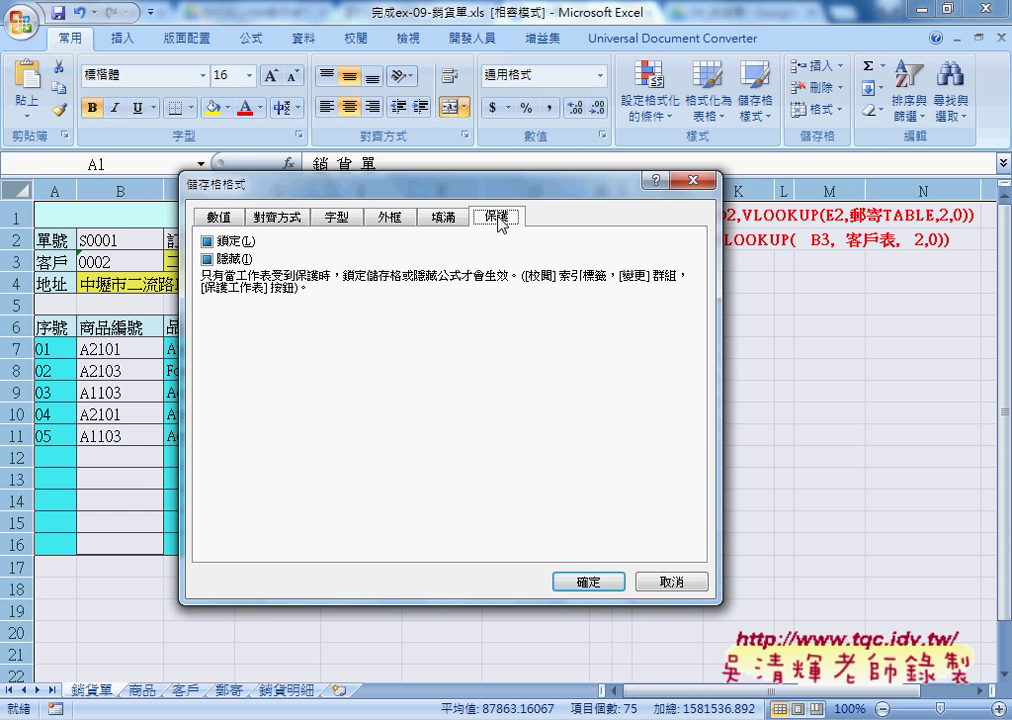
pyautogui.click(208, 241)
pyautogui.click(208, 259)
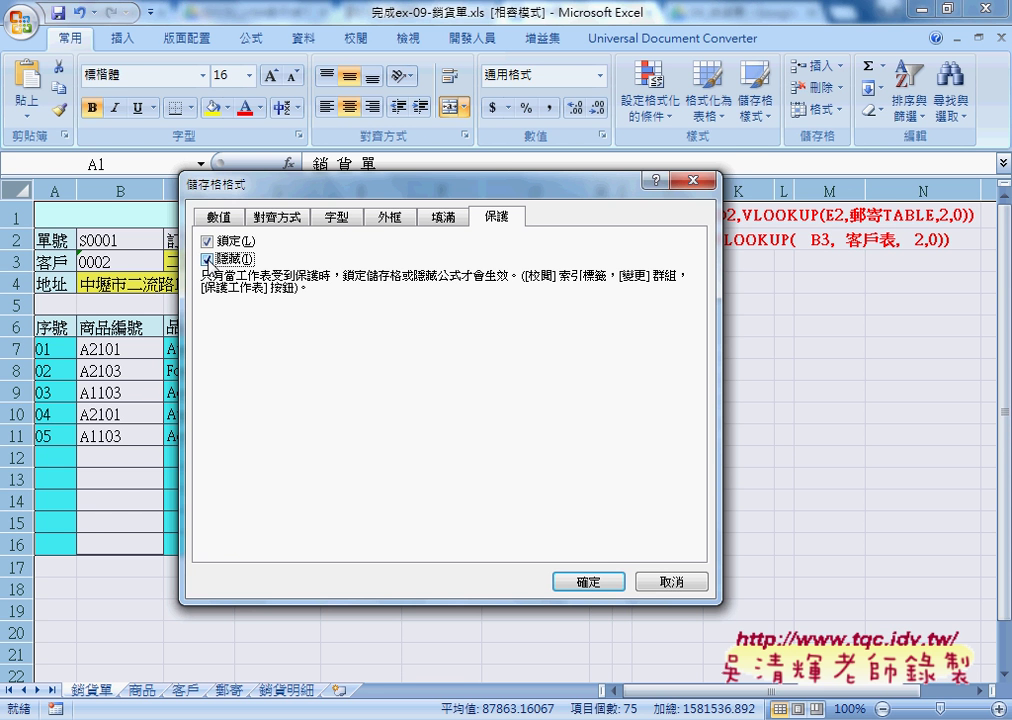
pyautogui.click(585, 580)
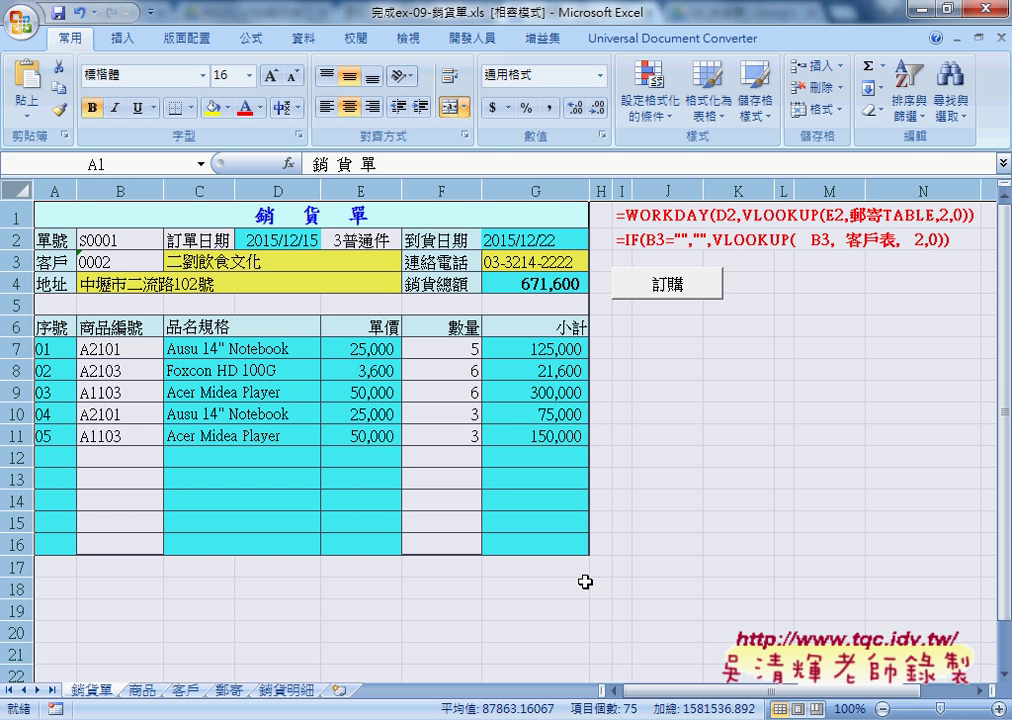
# Select B2:B3, E2, quantities F7:F16 and product codes B7:B16 together.
pyautogui.click(125, 241)
pyautogui.moveTo(125, 241); pyautogui.dragTo(122, 261)
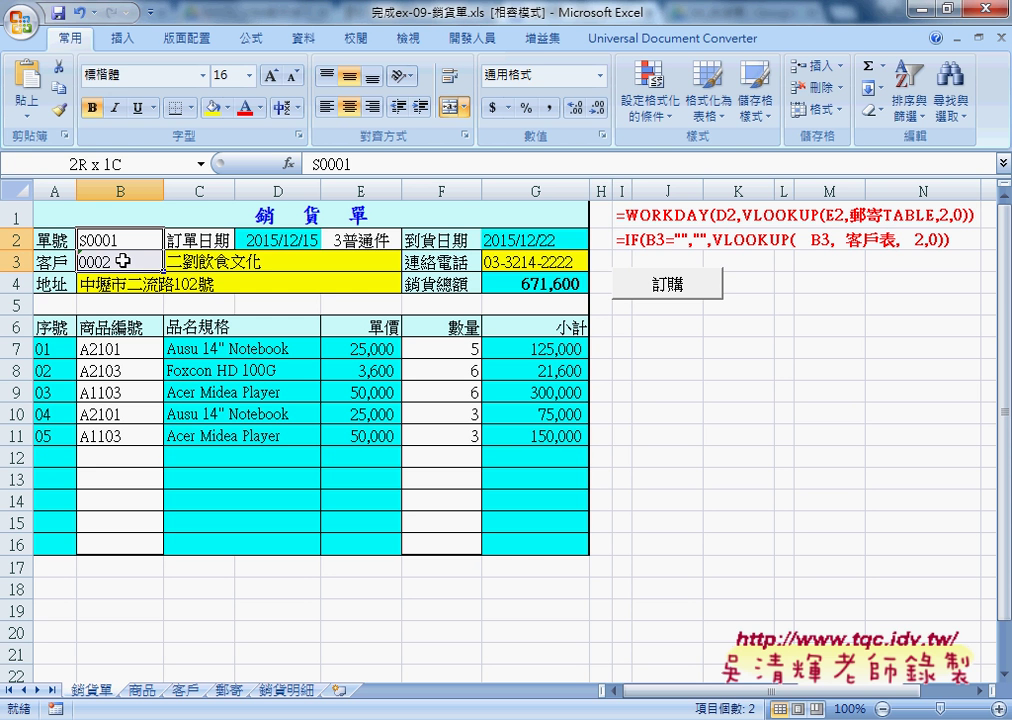
pyautogui.click(347, 241)
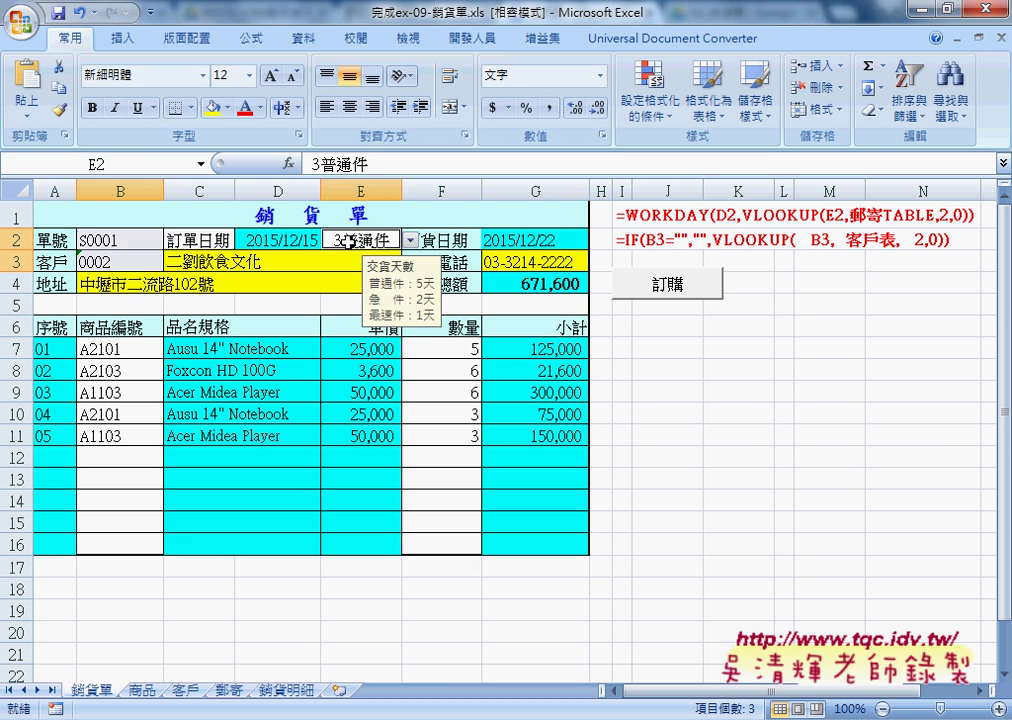
pyautogui.click(451, 350)
pyautogui.moveTo(451, 350)
pyautogui.mouseDown()
pyautogui.moveTo(458, 483)
pyautogui.moveTo(441, 545)
pyautogui.mouseUp()
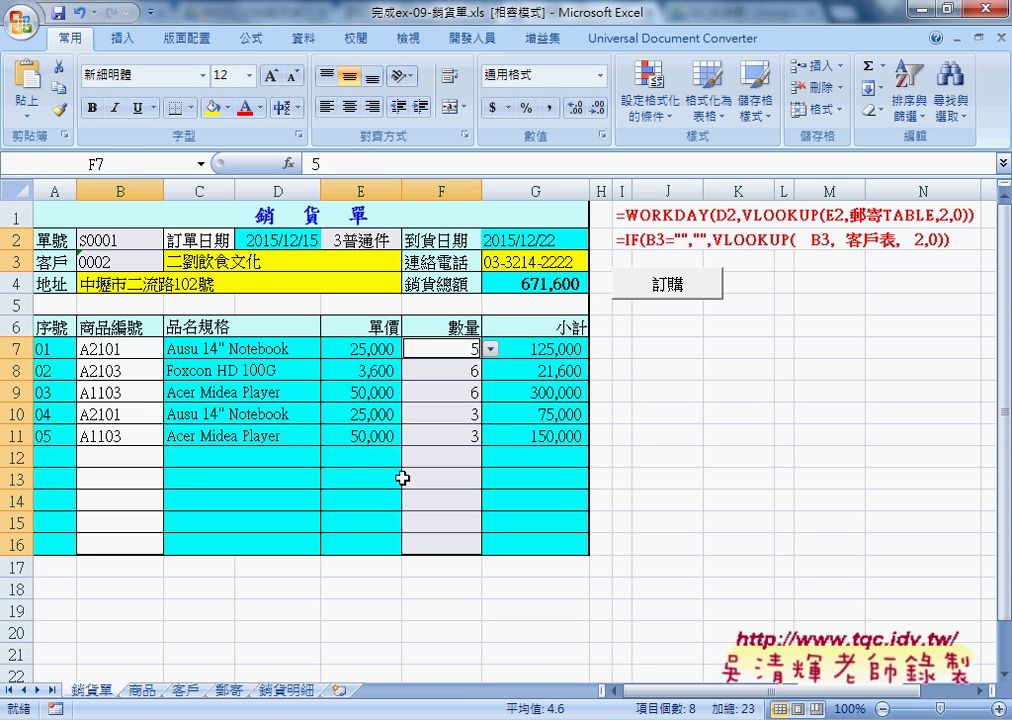
pyautogui.keyDown('ctrl'); pyautogui.moveTo(120, 349); pyautogui.dragTo(136, 540); pyautogui.keyUp('ctrl')
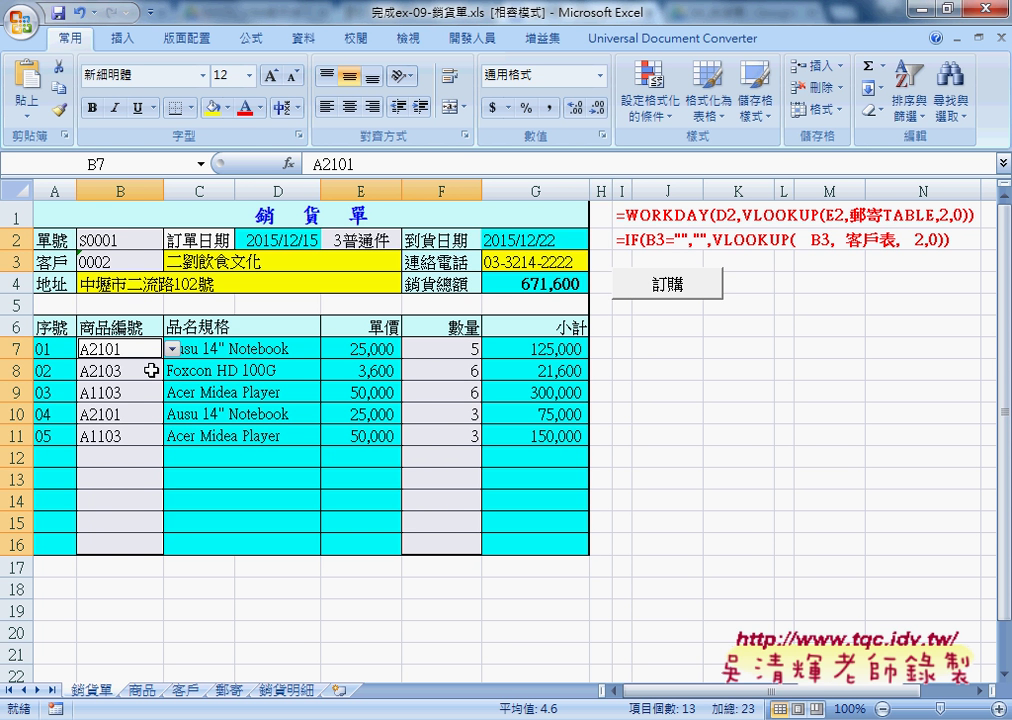
pyautogui.rightClick(443, 392)
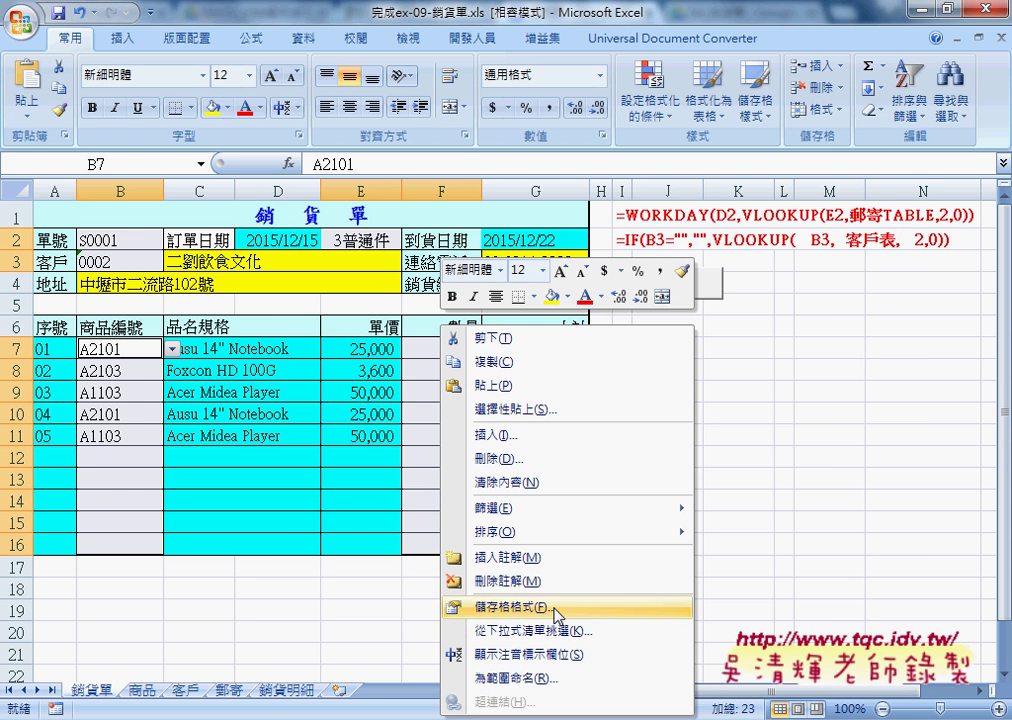
# Clear 鎖定 and 隱藏 under Format Cells > 保護 for the selected entry cells.
pyautogui.click(557, 614)
pyautogui.moveTo(646, 296)
pyautogui.mouseDown()
pyautogui.moveTo(610, 265)
pyautogui.moveTo(673, 183)
pyautogui.mouseUp()
pyautogui.click(398, 246)
pyautogui.click(398, 264)
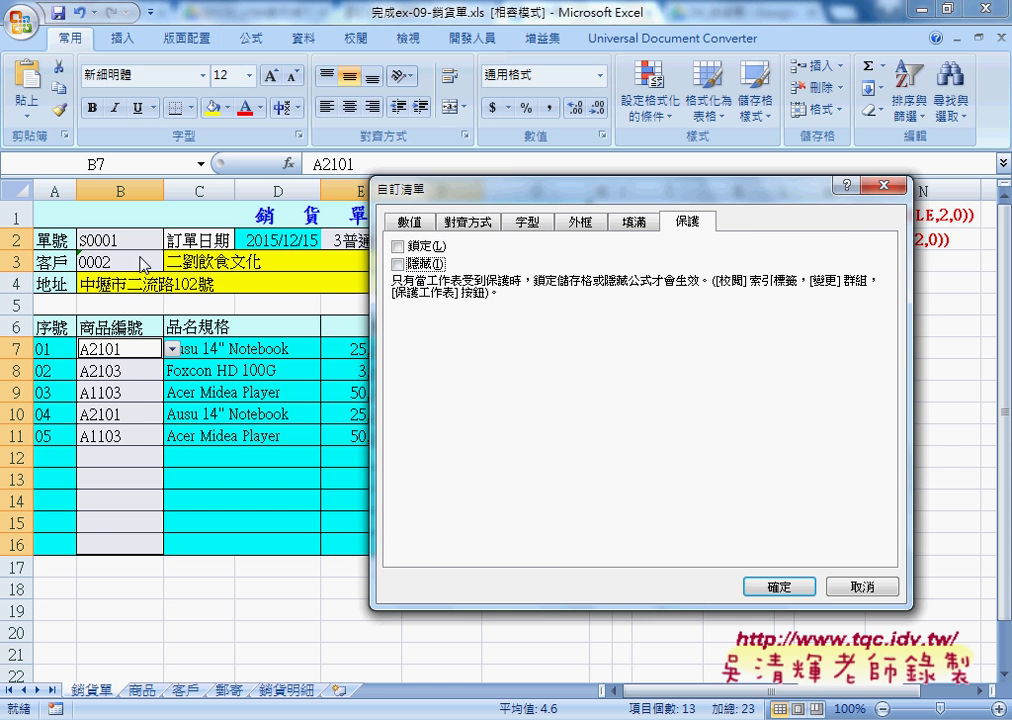
pyautogui.moveTo(447, 198); pyautogui.dragTo(612, 195)
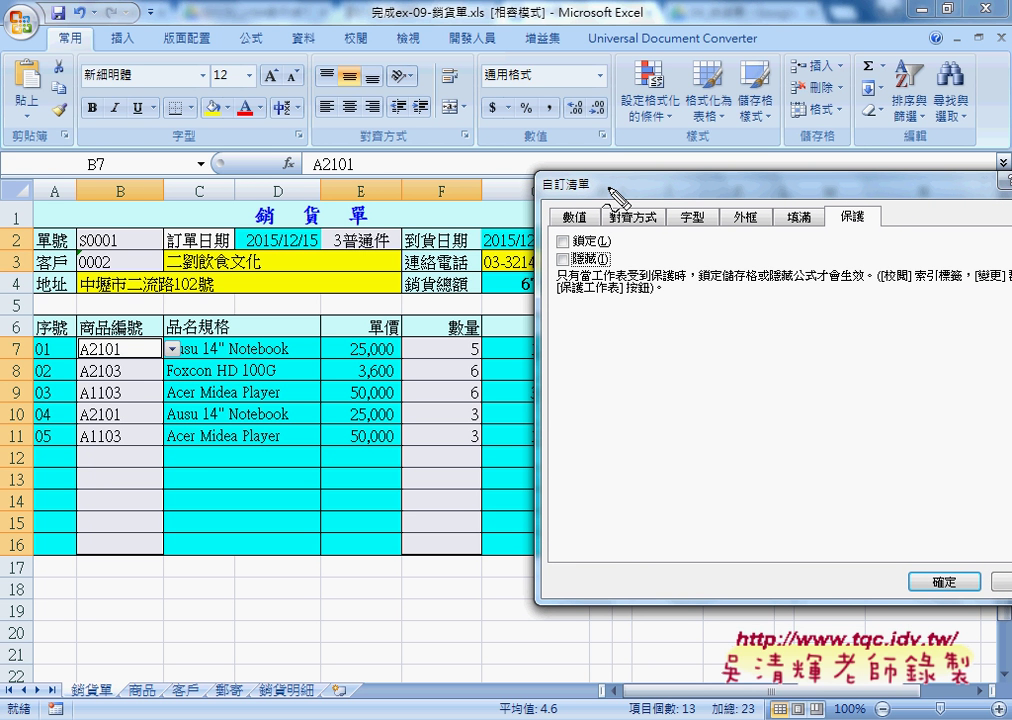
pyautogui.moveTo(110, 227); pyautogui.dragTo(86, 273)
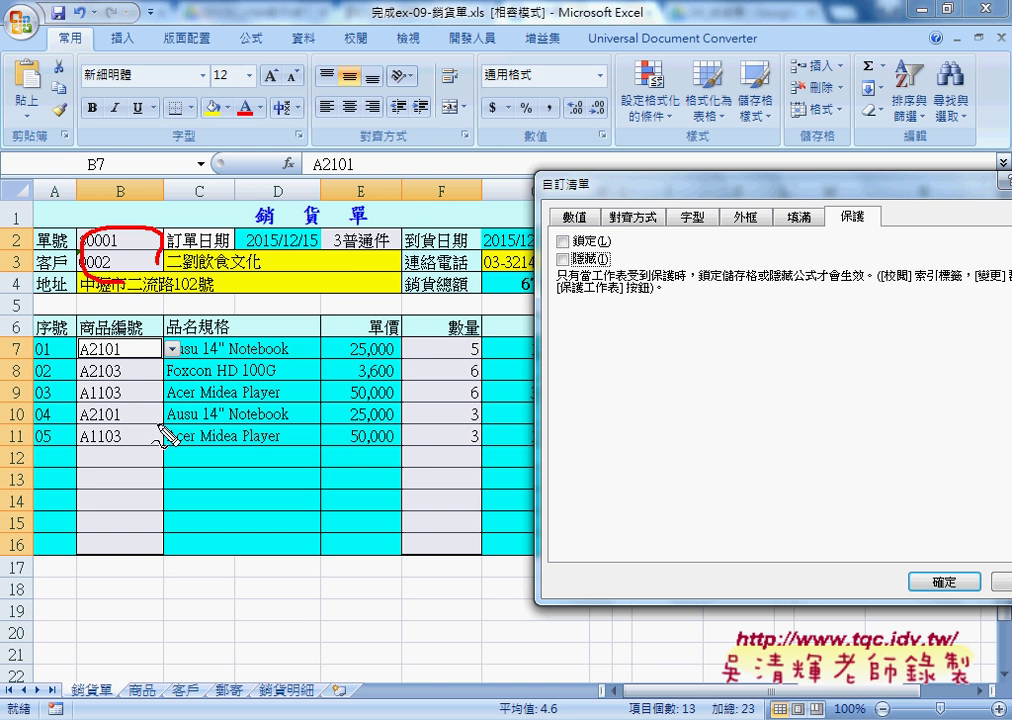
pyautogui.moveTo(118, 494)
pyautogui.mouseDown()
pyautogui.moveTo(104, 355)
pyautogui.moveTo(165, 440)
pyautogui.mouseUp()
pyautogui.moveTo(455, 338); pyautogui.dragTo(452, 459)
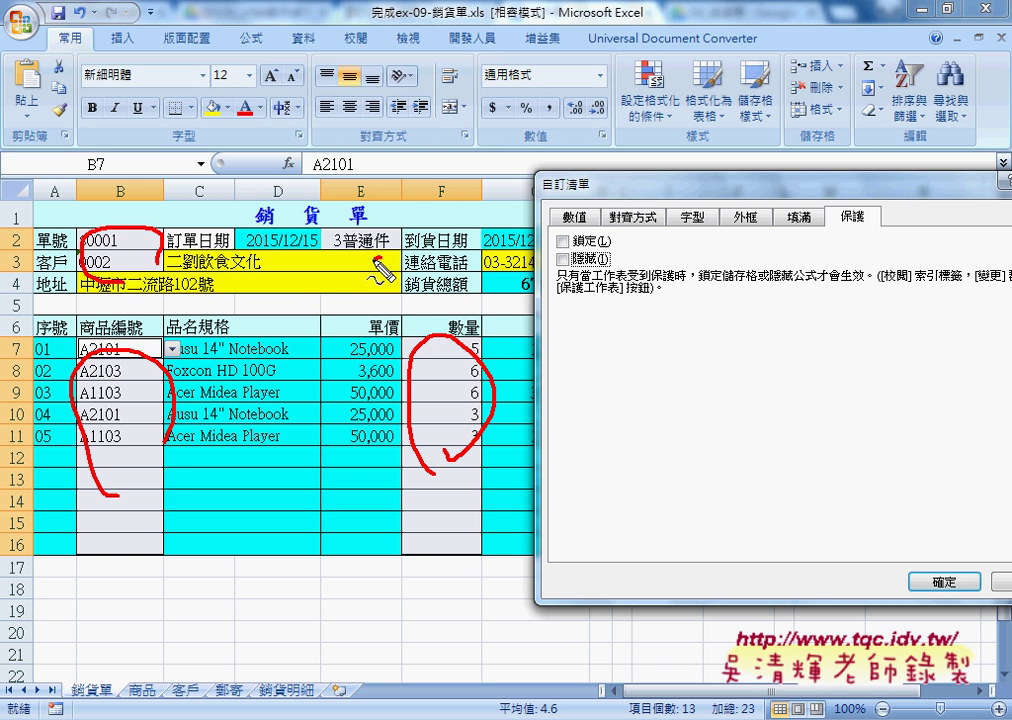
pyautogui.moveTo(345, 235); pyautogui.dragTo(400, 236)
pyautogui.moveTo(600, 233); pyautogui.dragTo(632, 250)
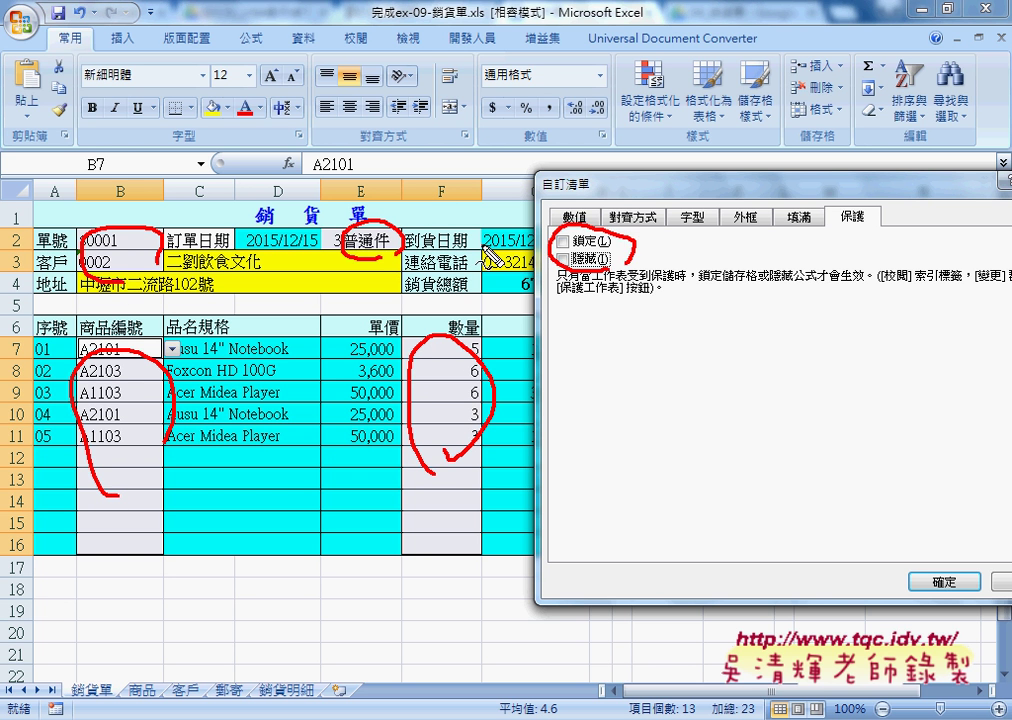
pyautogui.moveTo(440, 240); pyautogui.dragTo(546, 246)
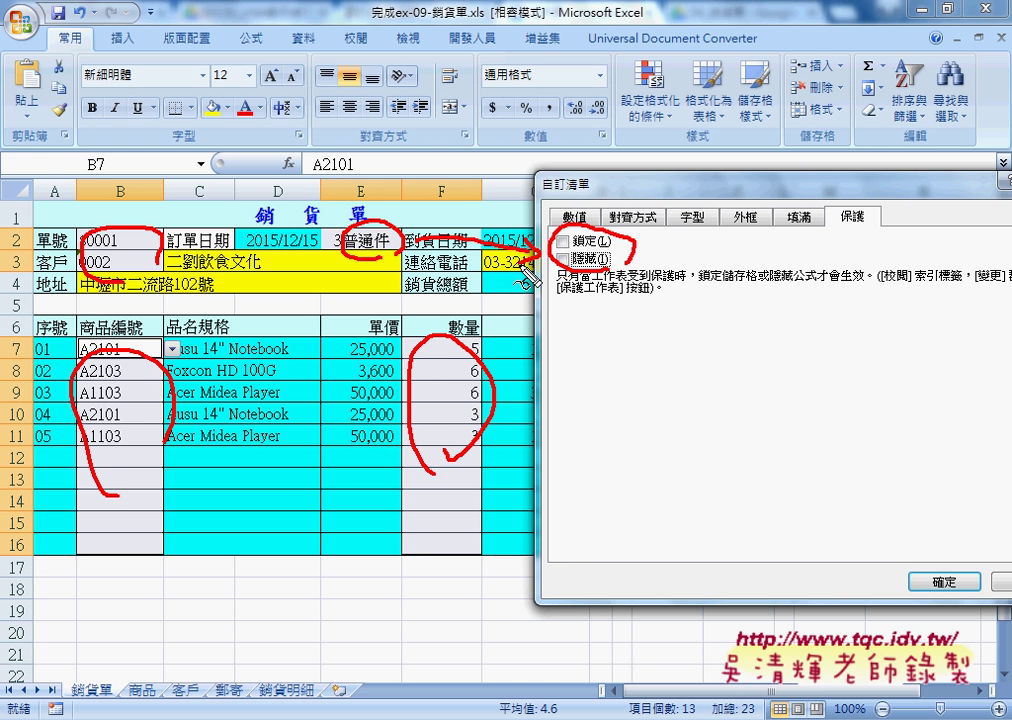
pyautogui.click(944, 581)
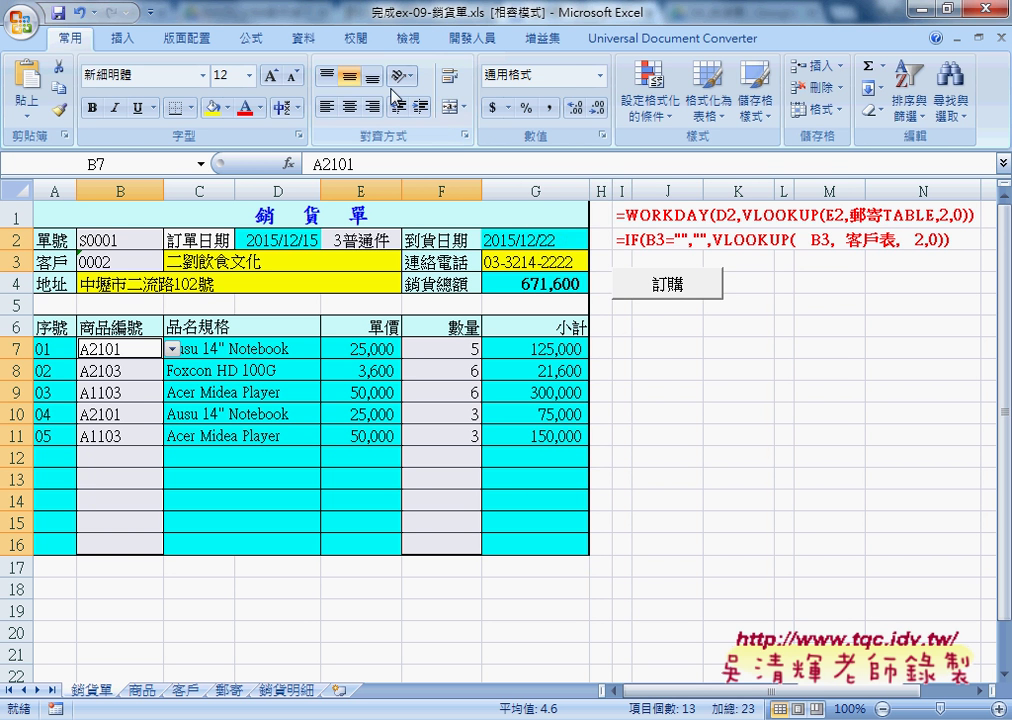
pyautogui.click(355, 40)
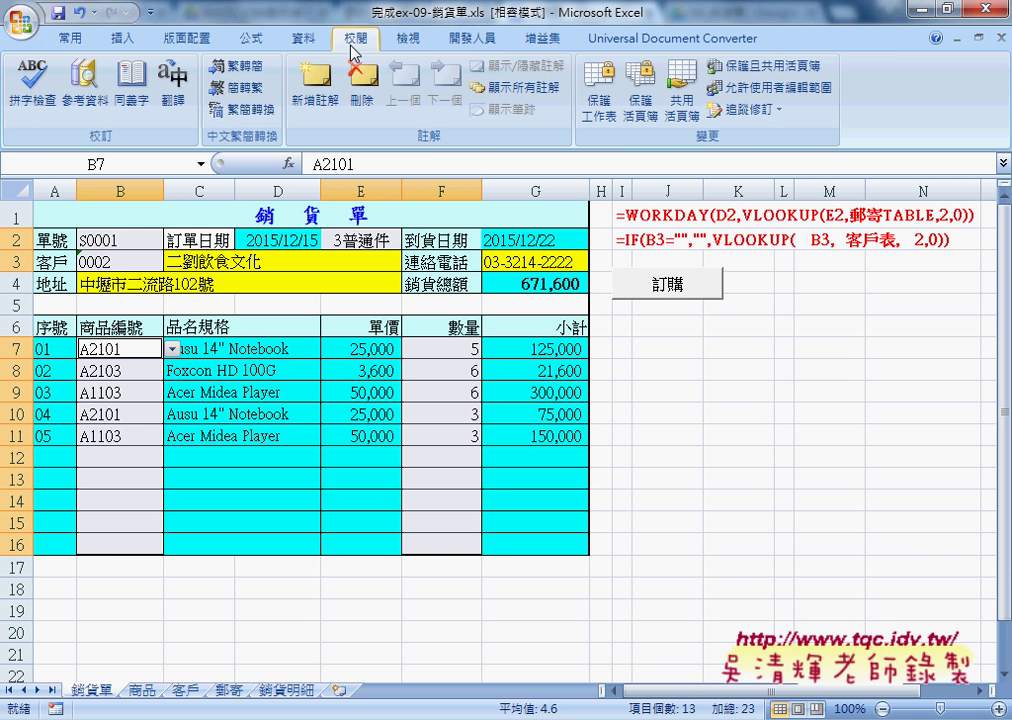
# Start 保護工作表 from the 校閱 tab and enter the unprotect password.
pyautogui.click(599, 95)
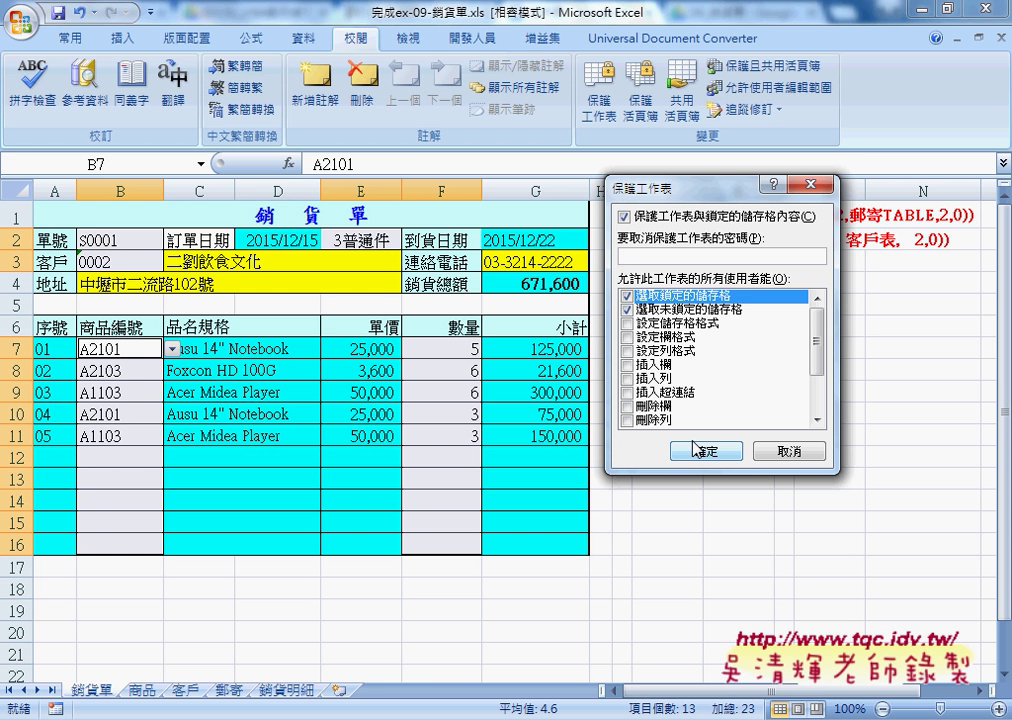
# Submit the protection settings and re-enter the same password to confirm.
pyautogui.click(701, 452)
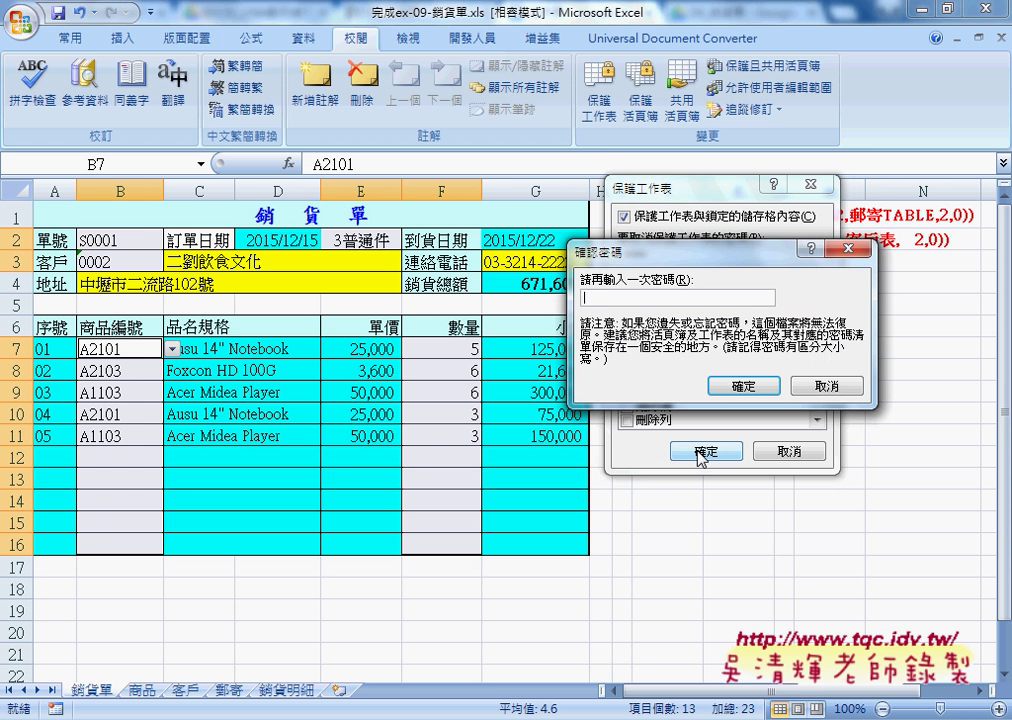
pyautogui.click(745, 386)
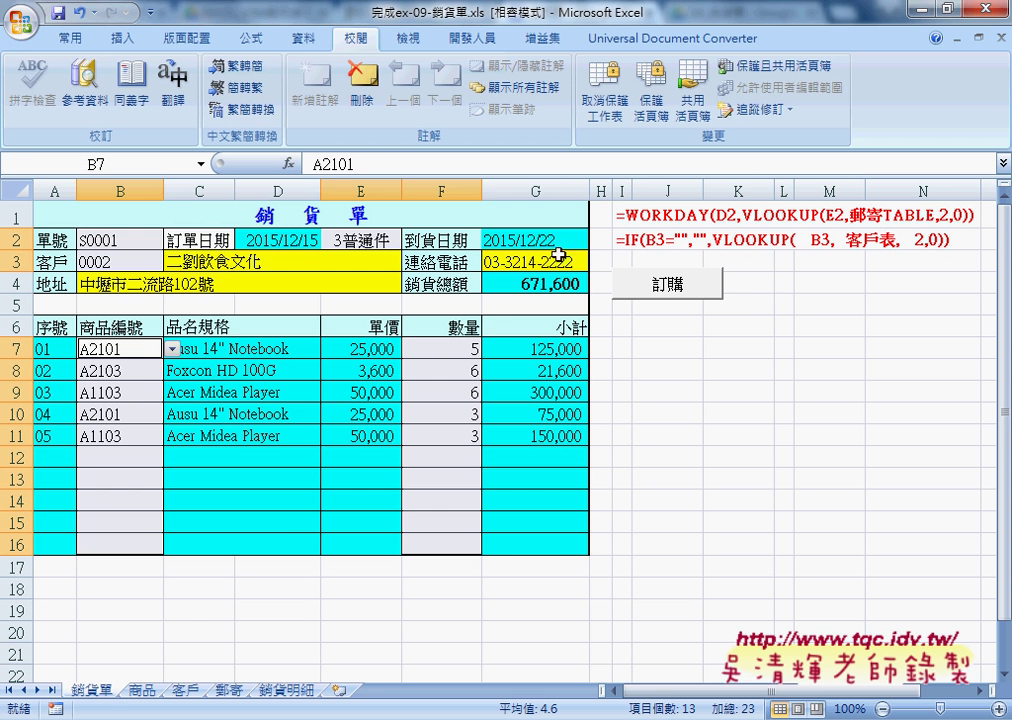
pyautogui.click(705, 392)
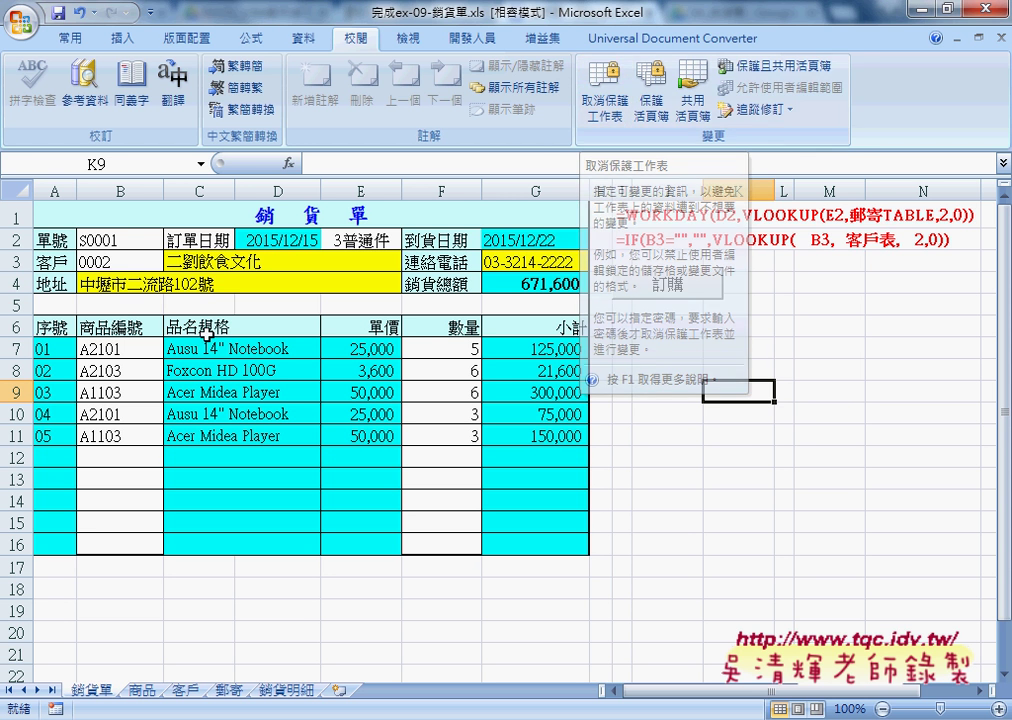
pyautogui.click(602, 117)
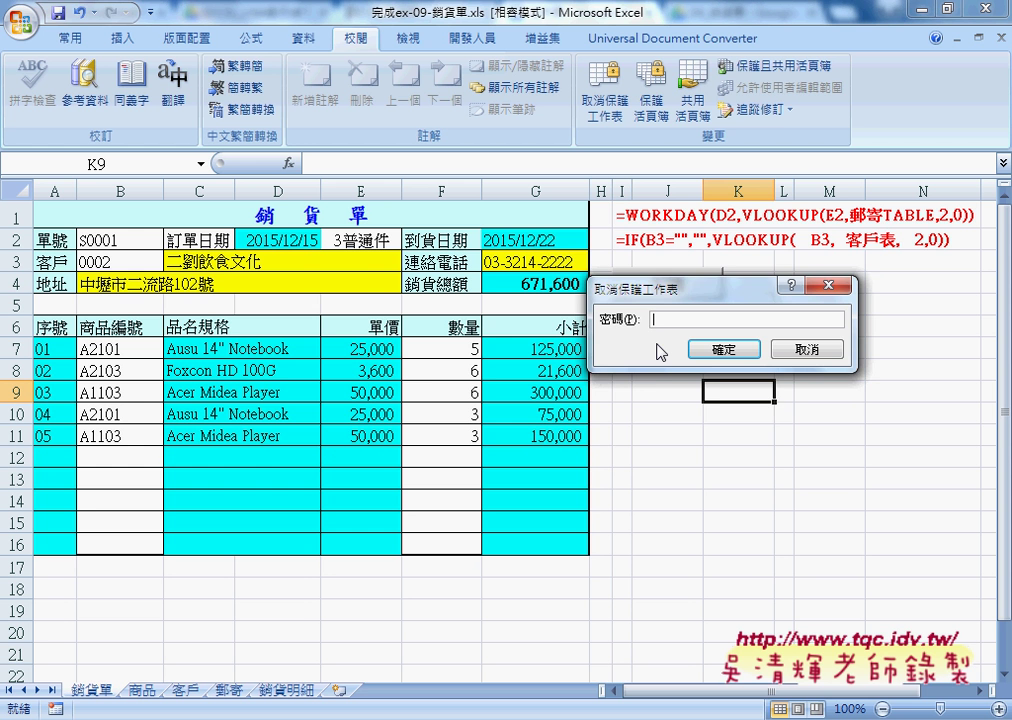
pyautogui.press('Return')
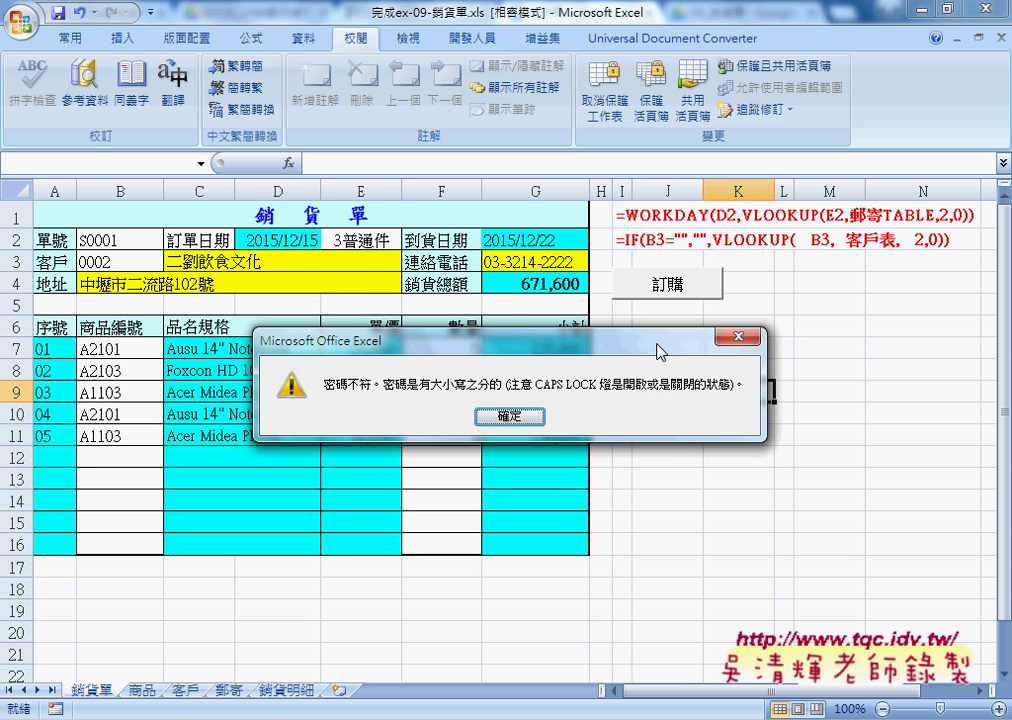
pyautogui.press('Return')
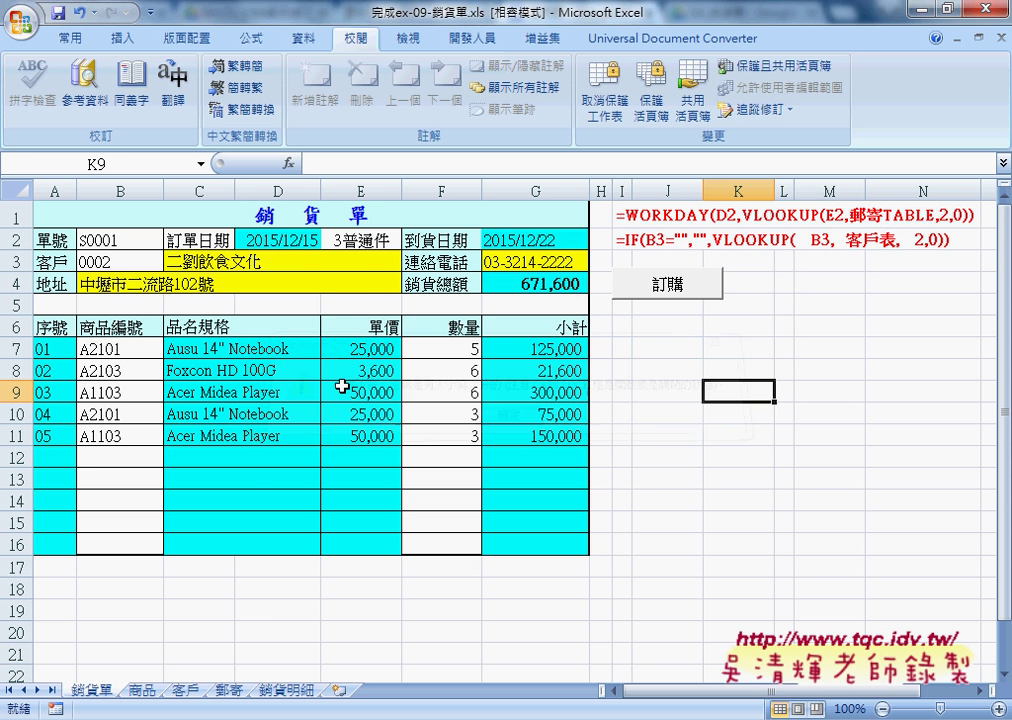
pyautogui.click(245, 349)
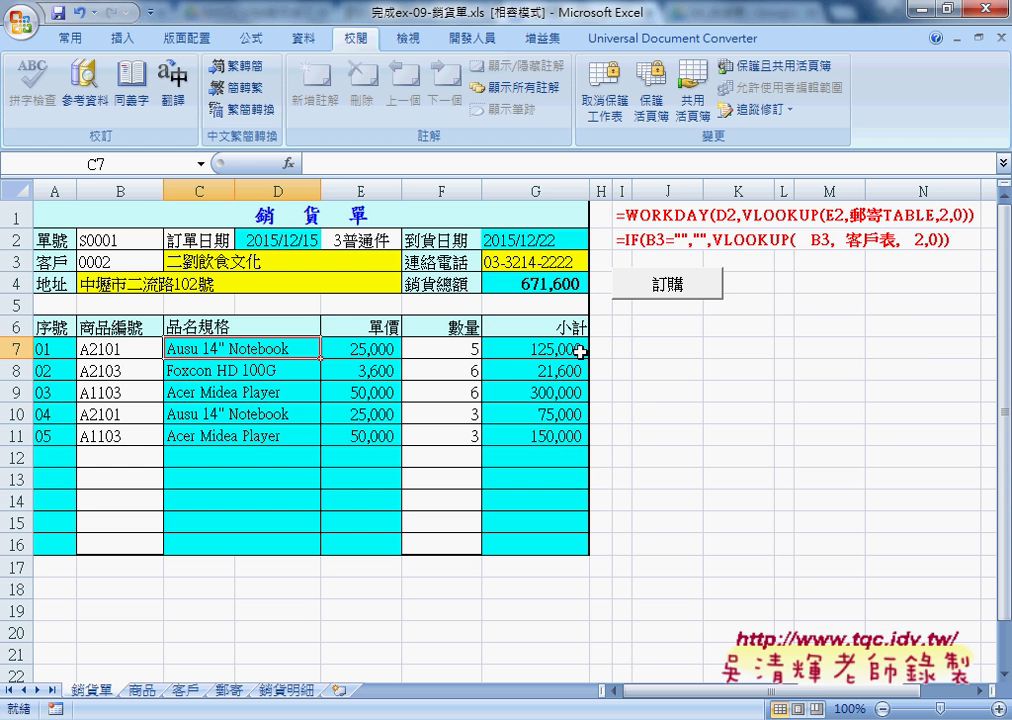
pyautogui.click(566, 290)
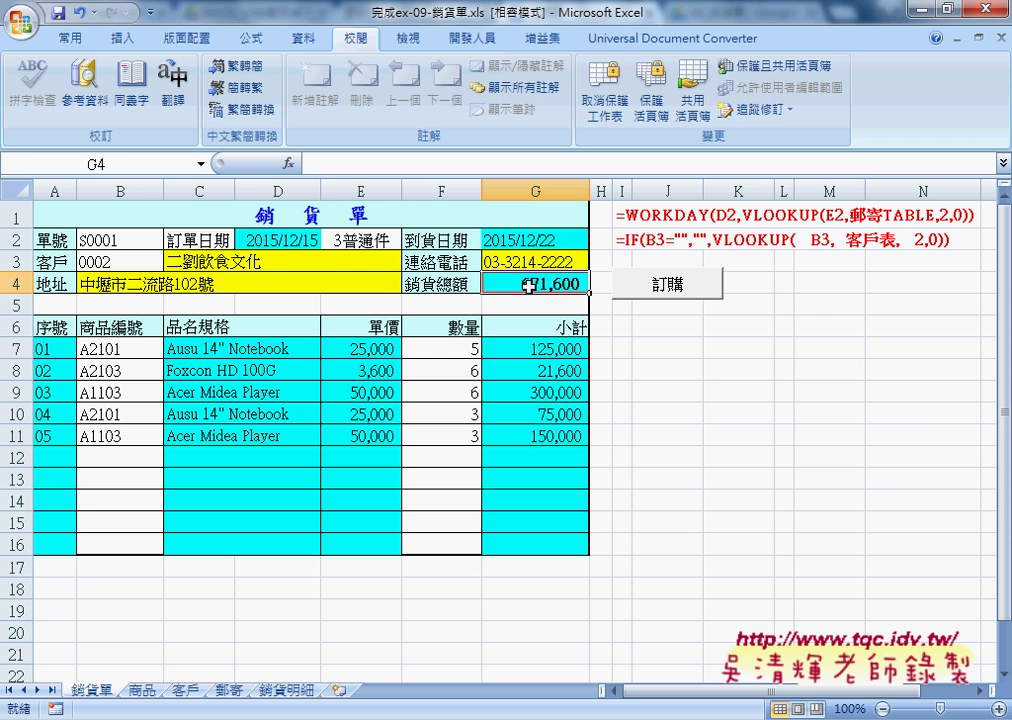
pyautogui.doubleClick(541, 287)
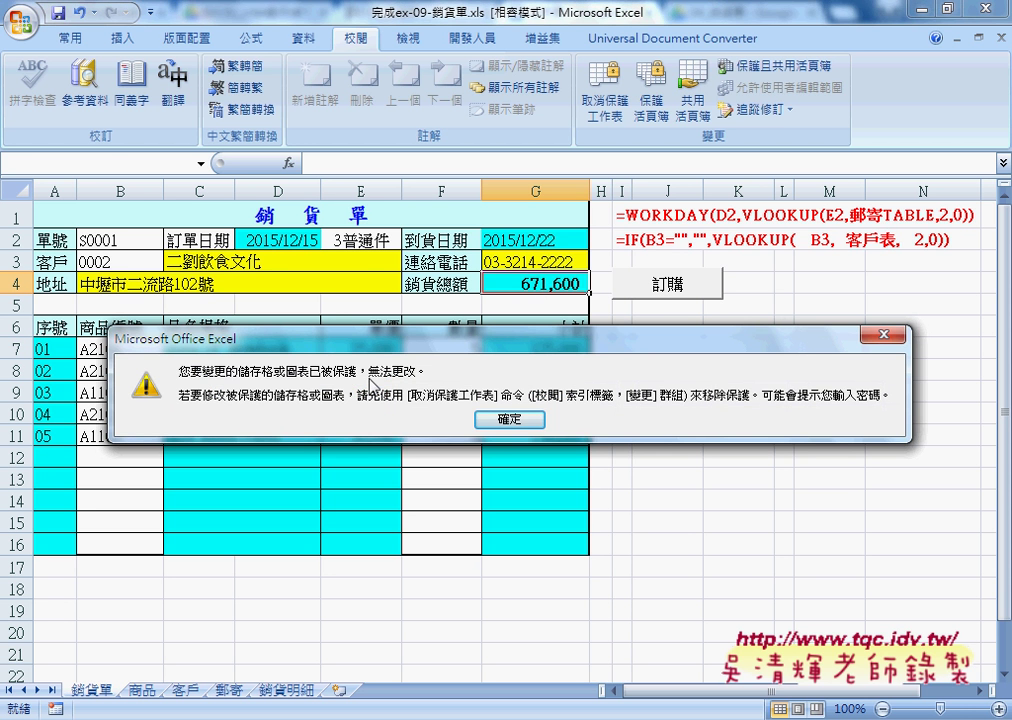
pyautogui.click(522, 420)
# Set F7 quantity to 8, customer B3 to 0003, and delivery E2 to 2急 件 via dropdowns.
pyautogui.click(460, 349)
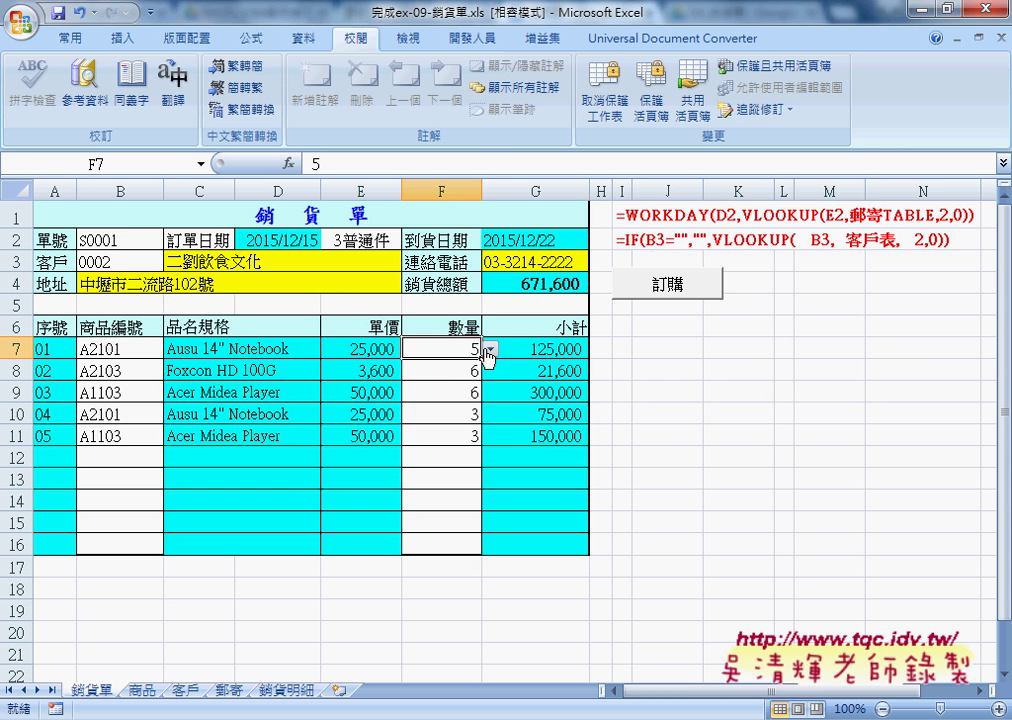
pyautogui.click(490, 349)
pyautogui.click(462, 425)
pyautogui.click(145, 261)
pyautogui.click(172, 261)
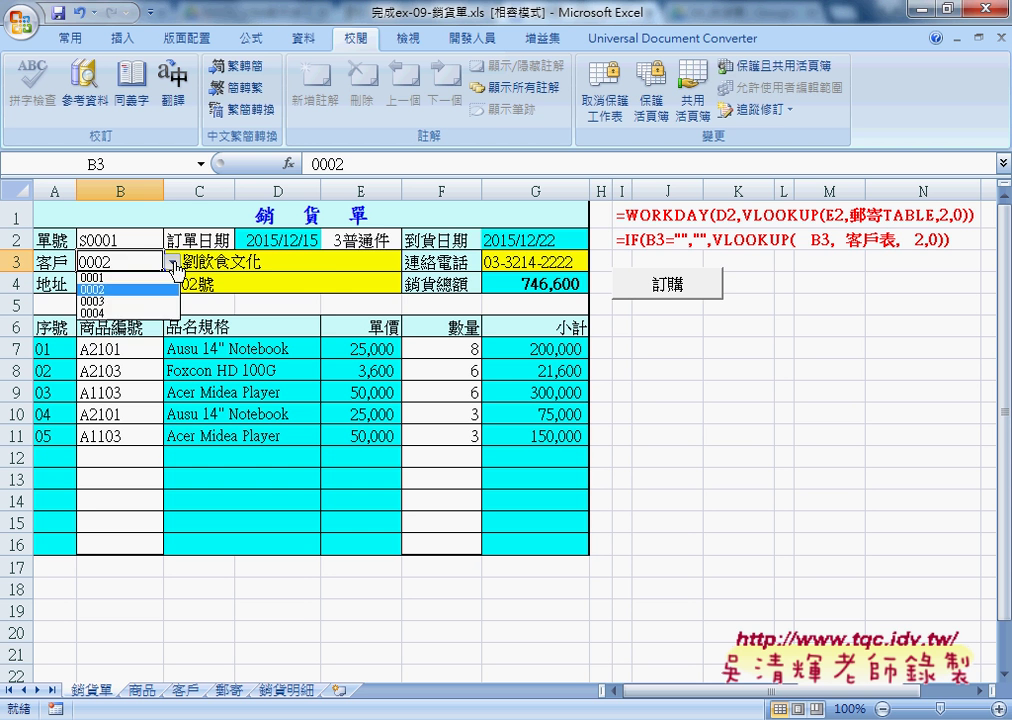
pyautogui.click(145, 299)
pyautogui.click(365, 241)
pyautogui.click(411, 240)
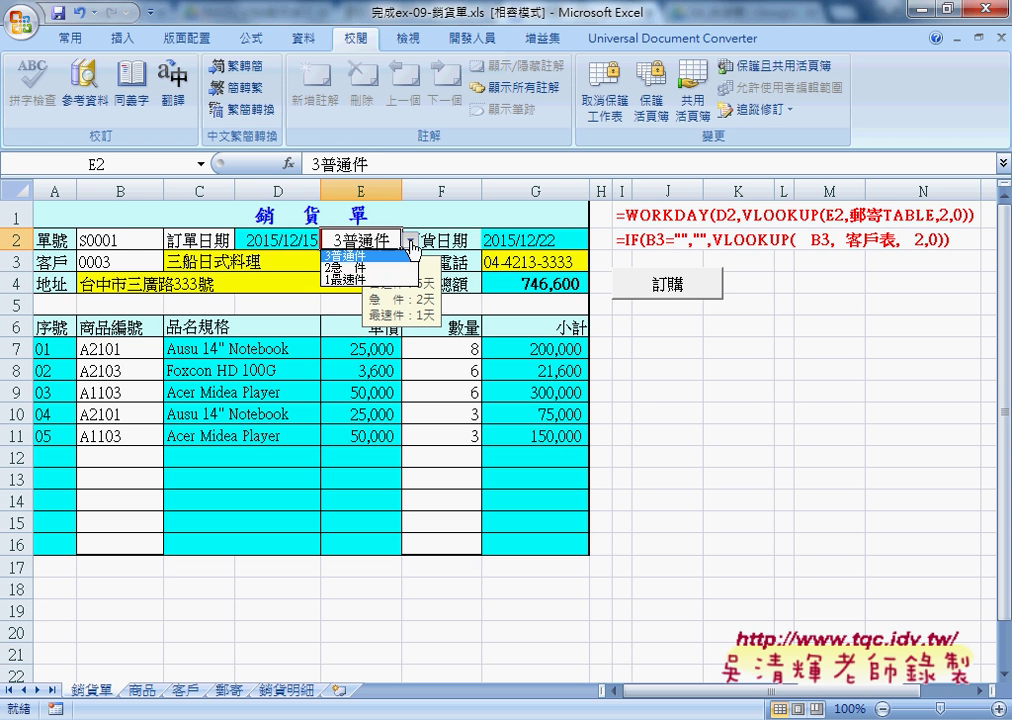
pyautogui.click(385, 268)
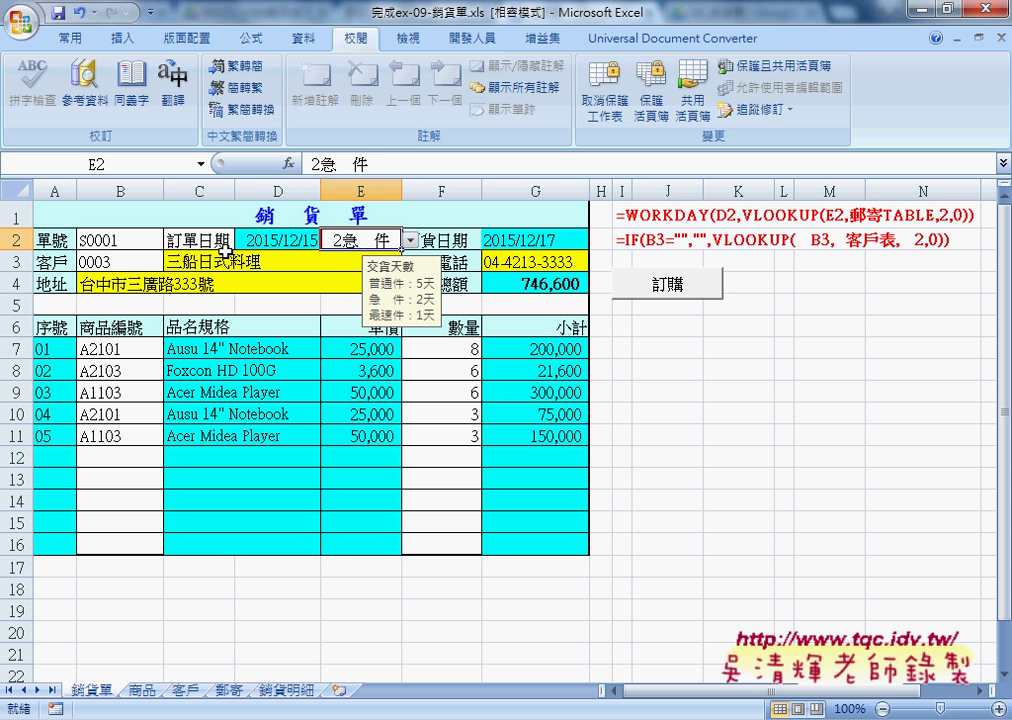
# Choose product A2103 for B7, then verify the G7 subtotal is protected against editing.
pyautogui.click(135, 241)
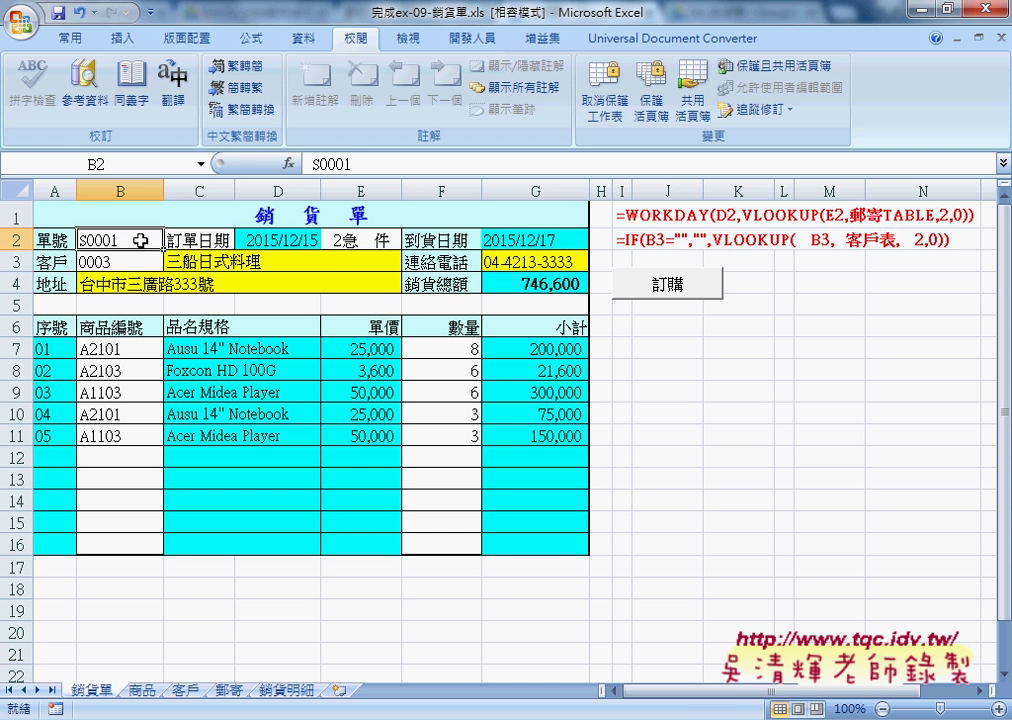
pyautogui.moveTo(137, 240); pyautogui.dragTo(135, 262)
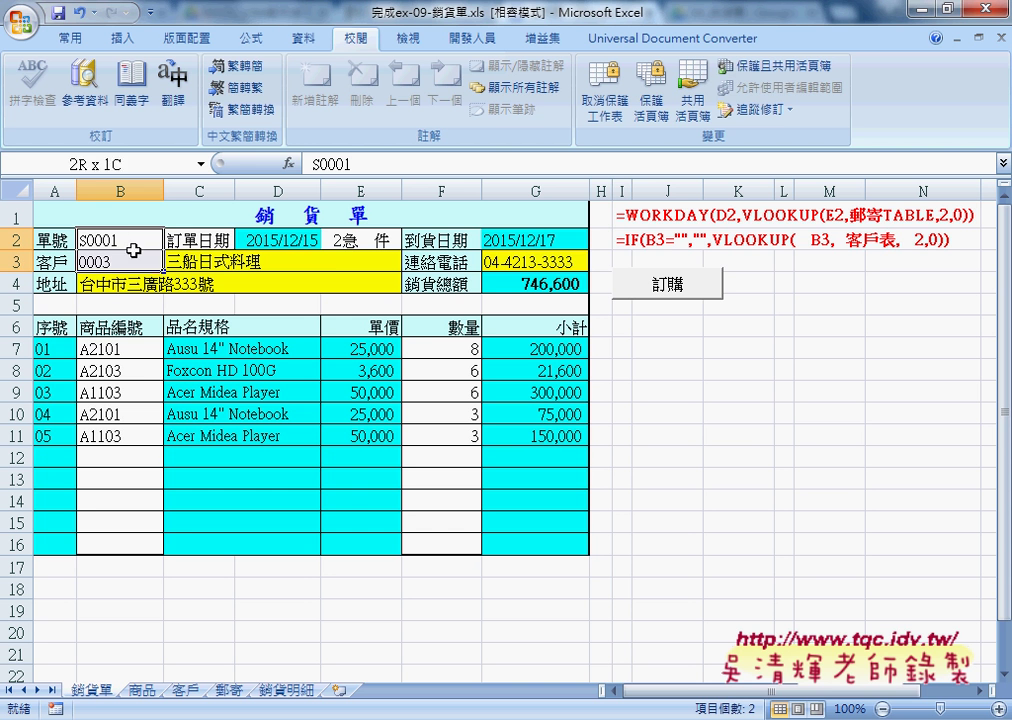
pyautogui.click(130, 348)
pyautogui.click(172, 348)
pyautogui.click(146, 401)
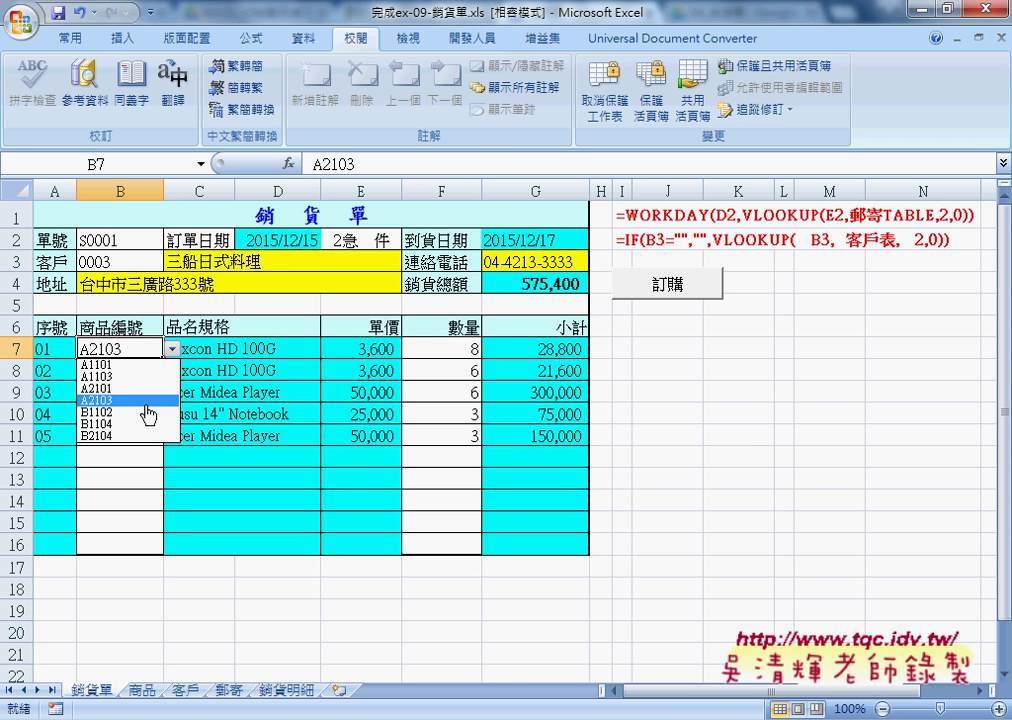
pyautogui.doubleClick(525, 348)
pyautogui.click(533, 419)
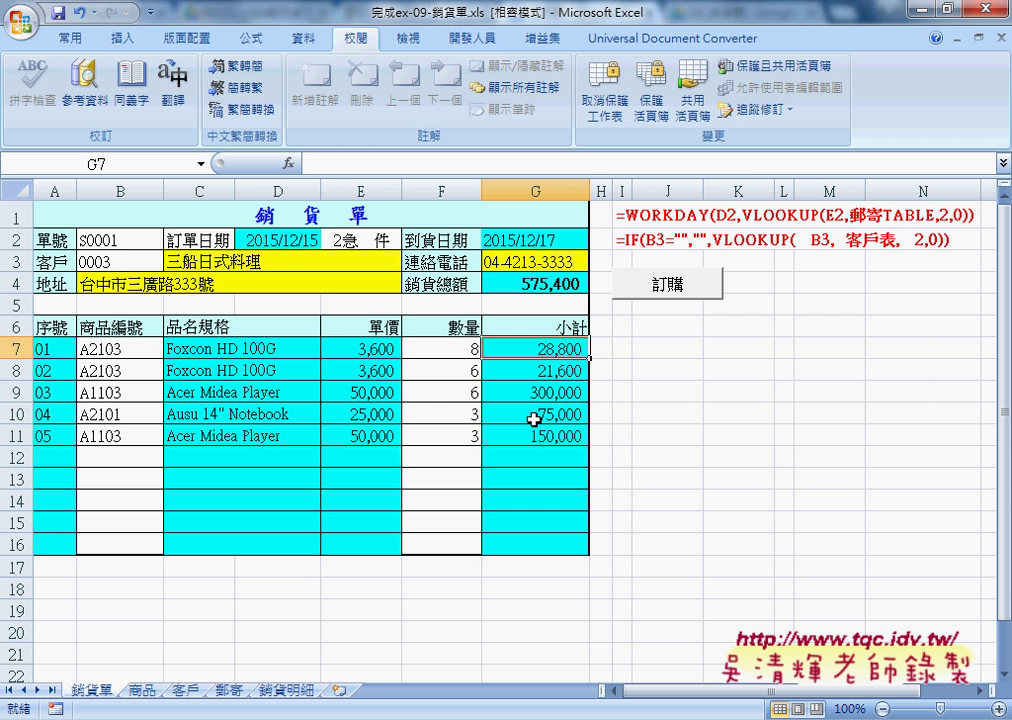
# Unprotect the 銷貨單 sheet with its password, then check the formulas in A7 and G2 (WORKDAY).
pyautogui.click(603, 118)
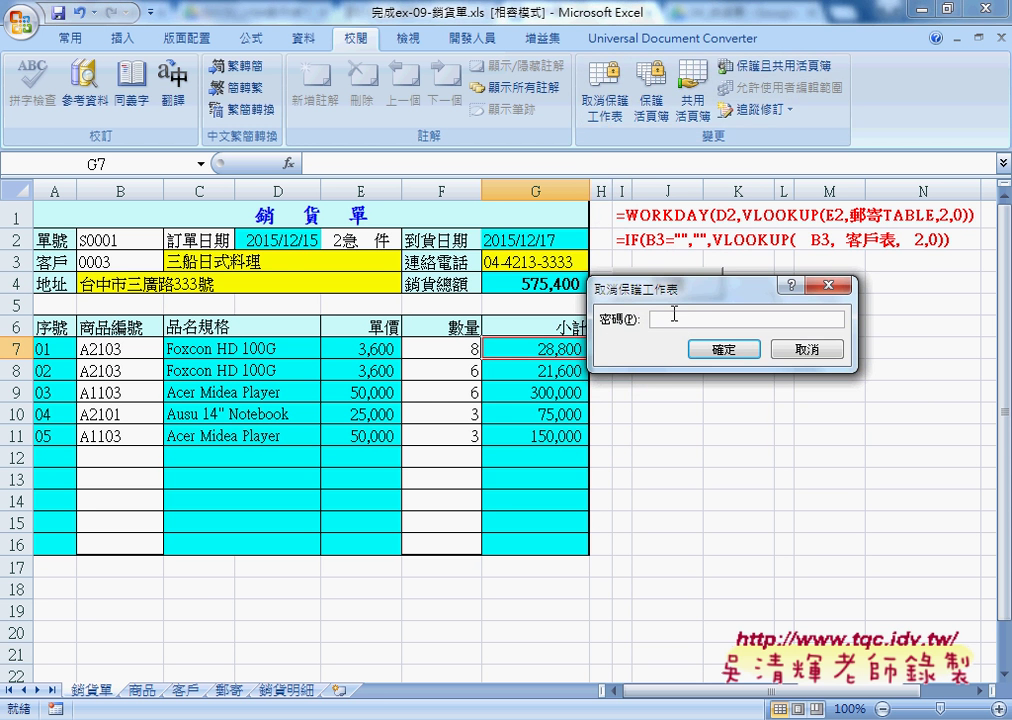
pyautogui.press('Return')
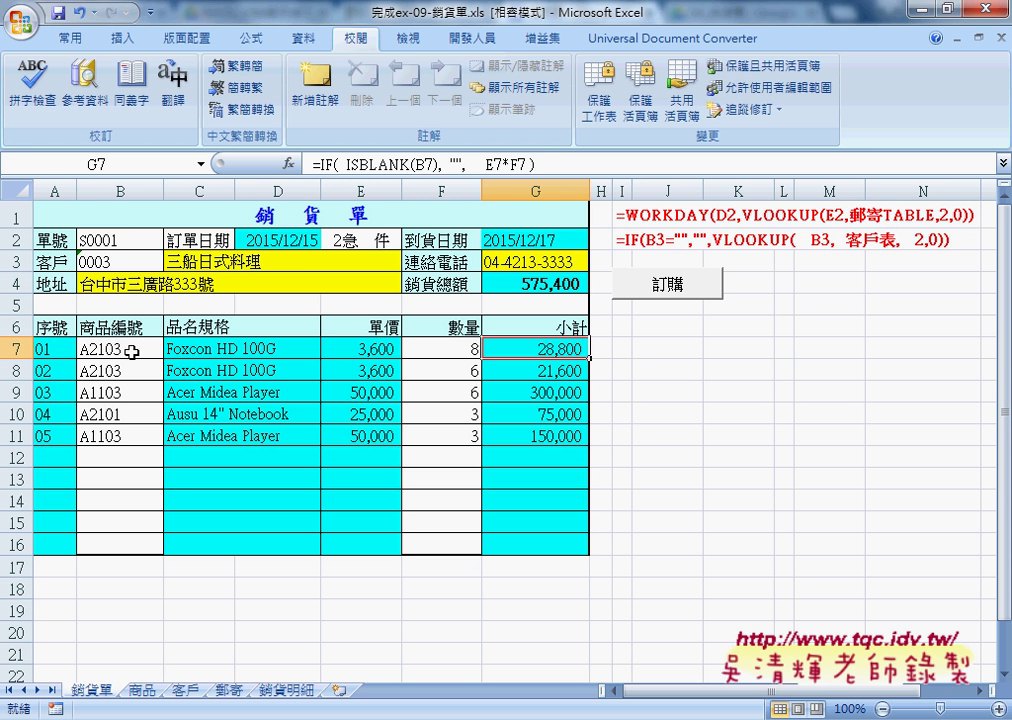
pyautogui.click(55, 349)
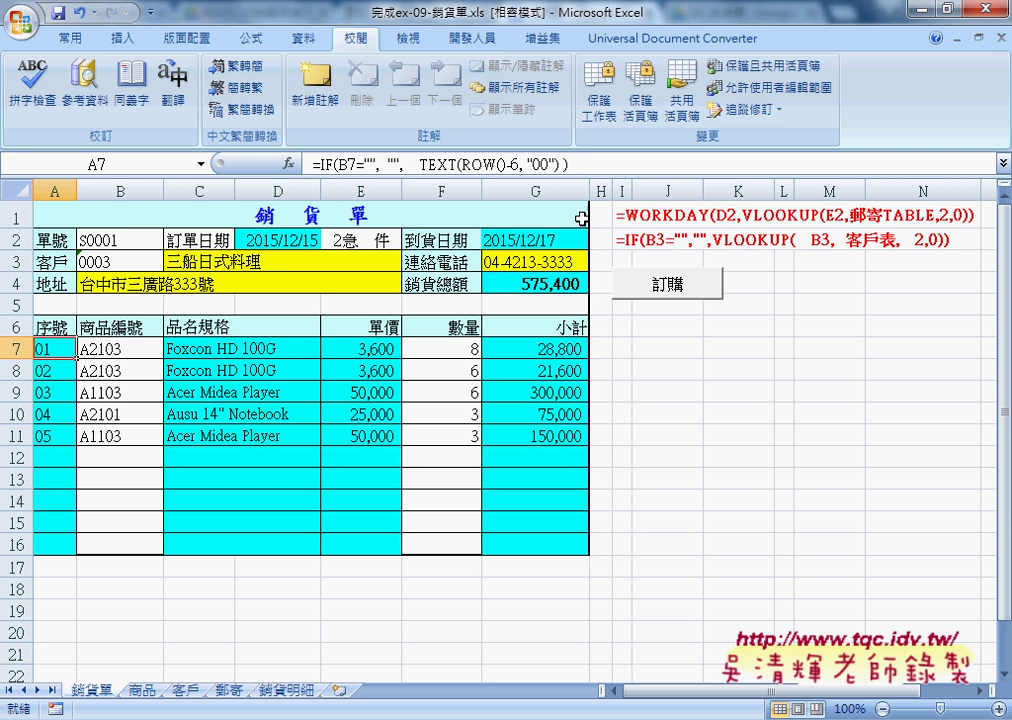
pyautogui.click(541, 239)
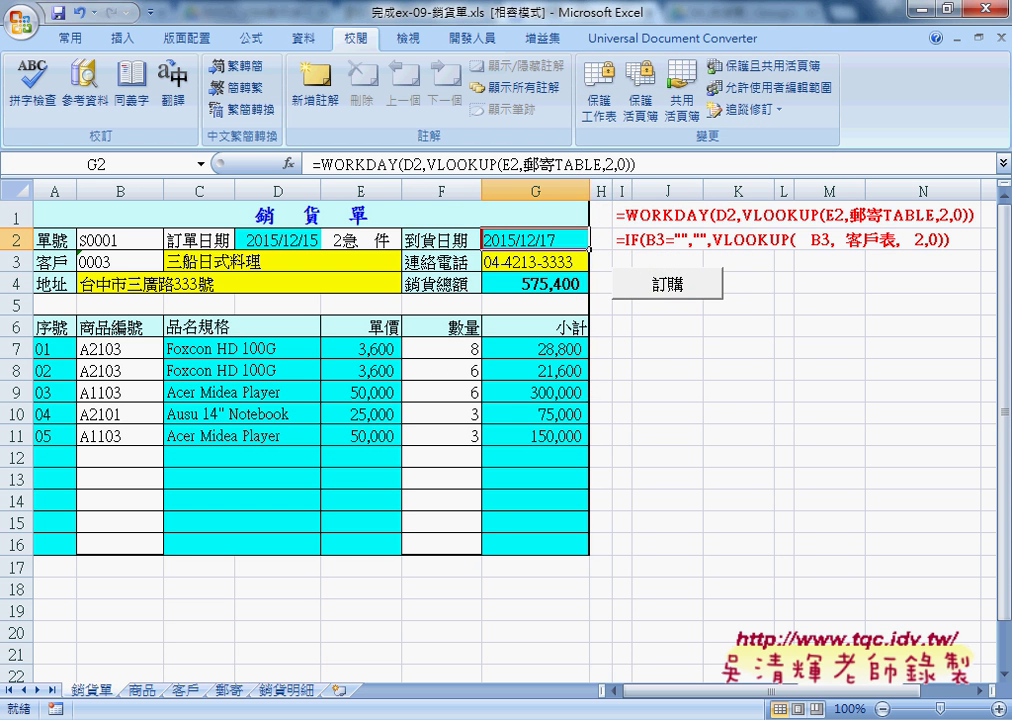
# Open the Visual Basic editor from 開發人員, widen its project panes and view the 訂購 code.
pyautogui.click(465, 40)
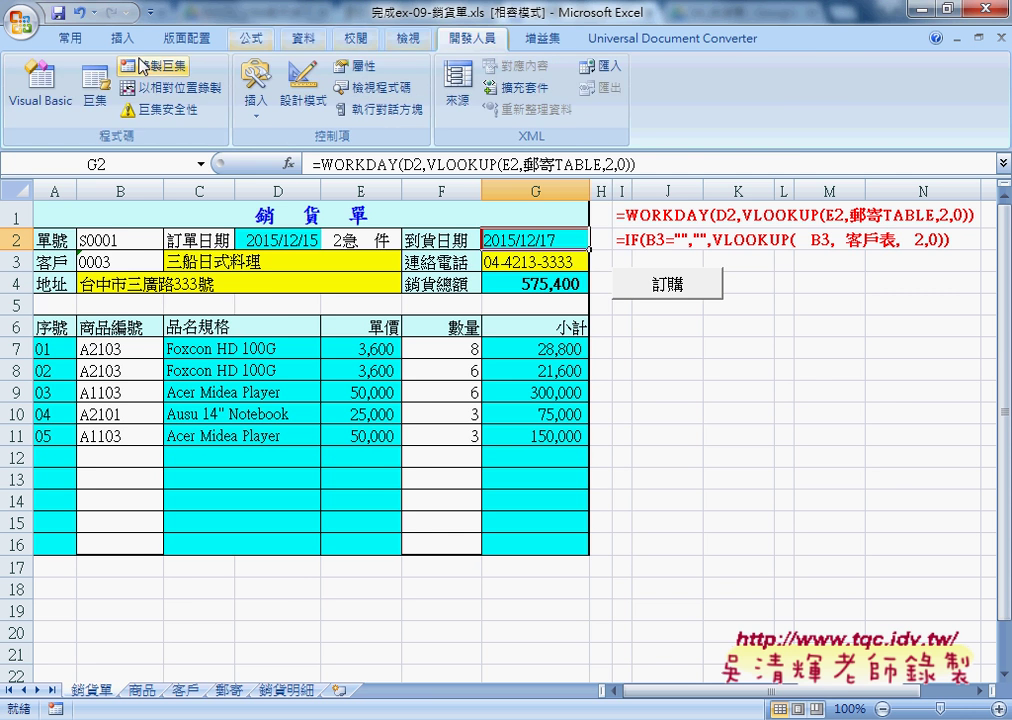
pyautogui.click(33, 80)
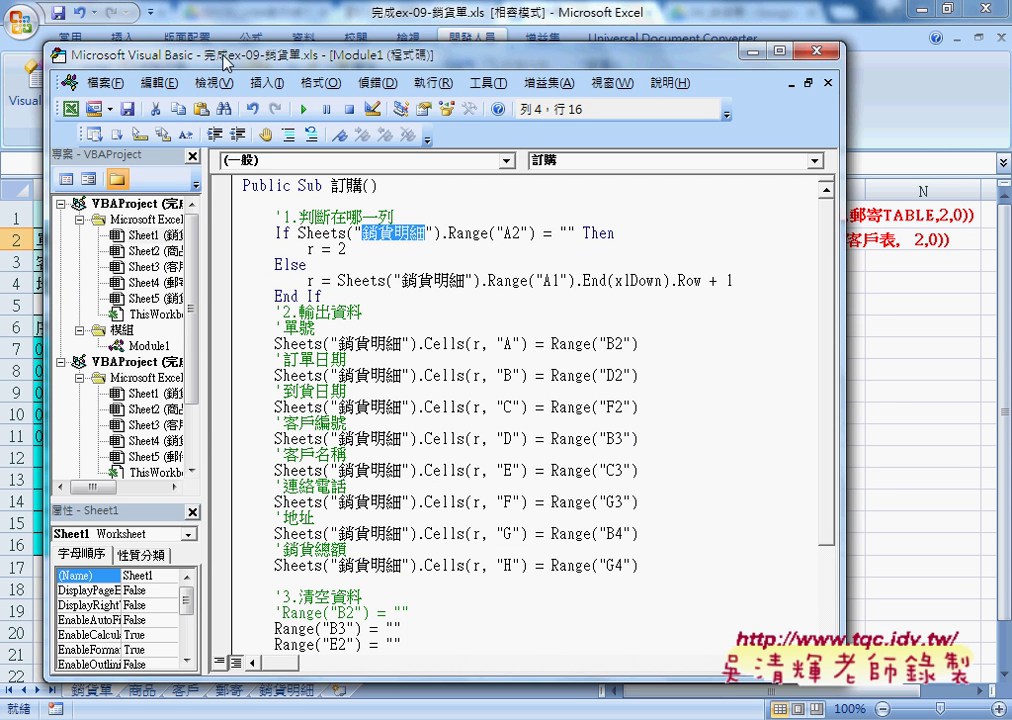
pyautogui.moveTo(170, 55); pyautogui.dragTo(276, 62)
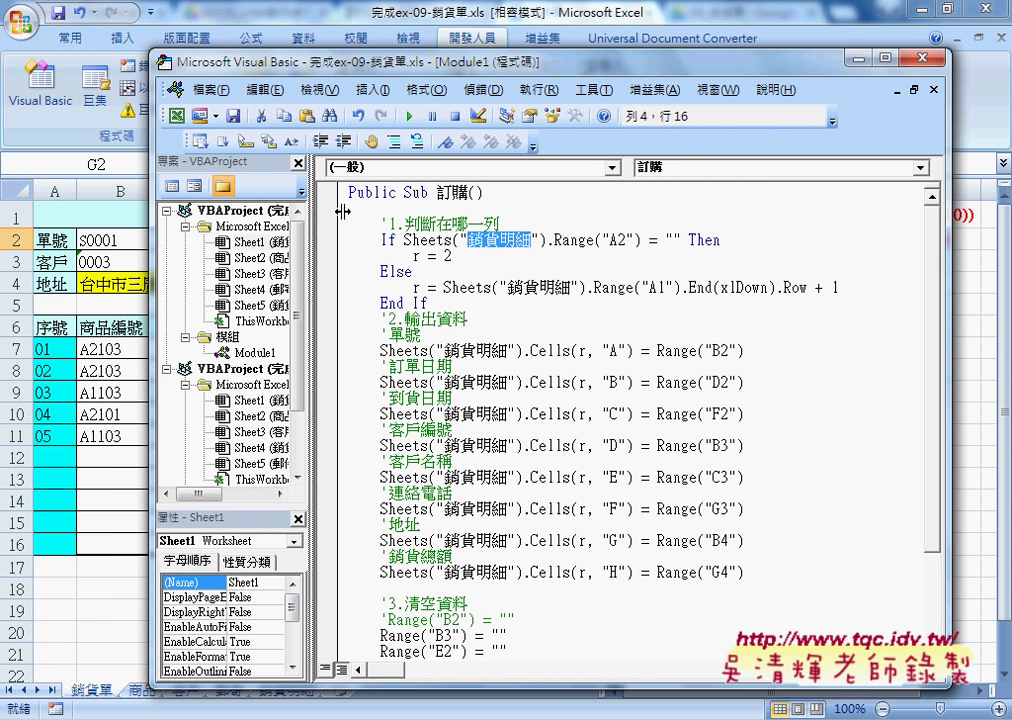
pyautogui.moveTo(313, 226); pyautogui.dragTo(396, 240)
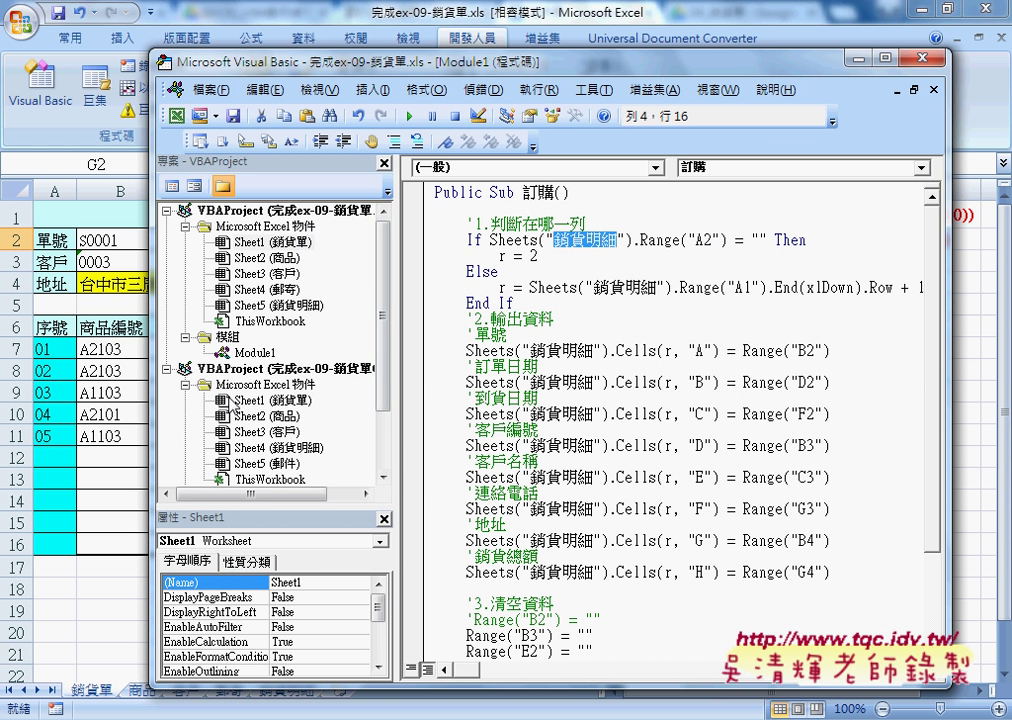
pyautogui.click(166, 369)
pyautogui.click(507, 330)
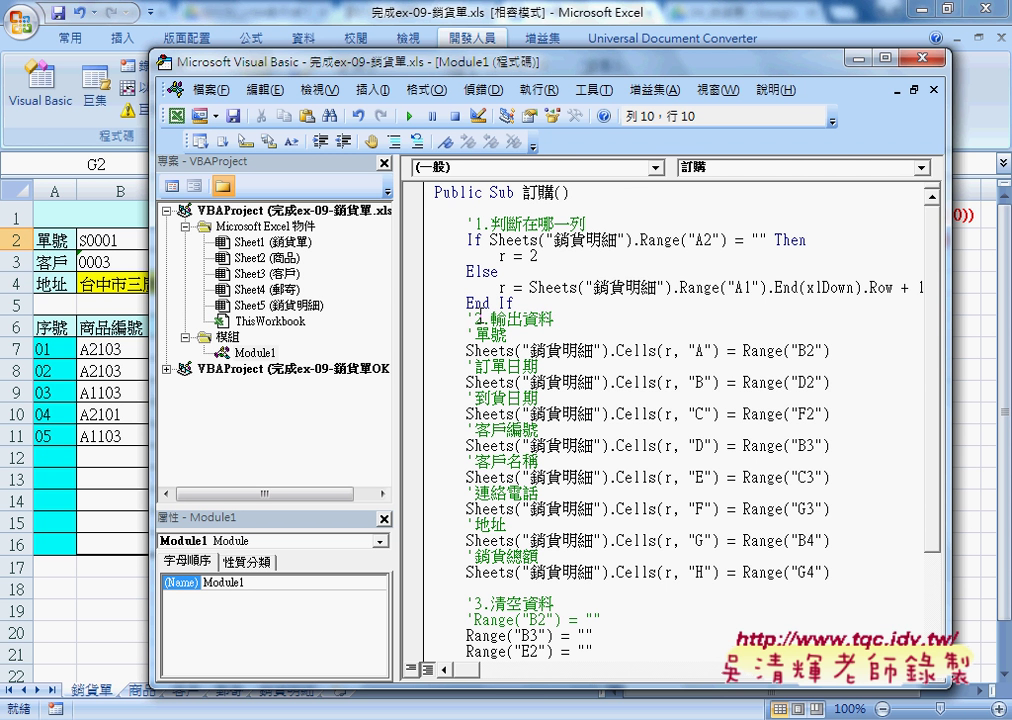
# Close and reopen the Visual Basic editor, then select Module1.
pyautogui.click(933, 58)
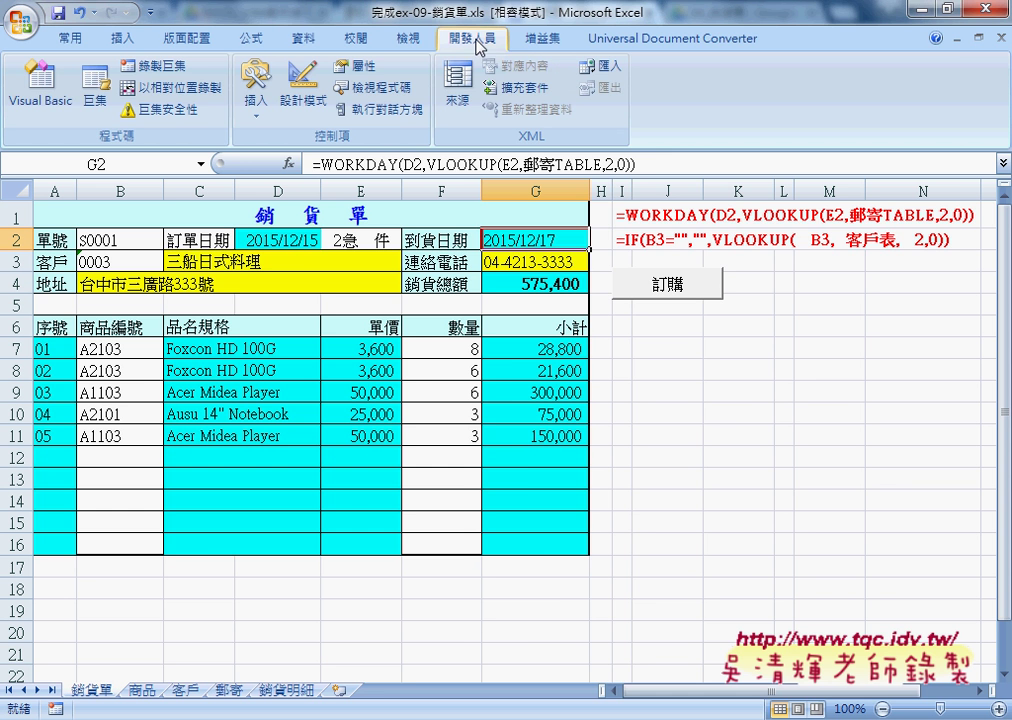
pyautogui.click(58, 100)
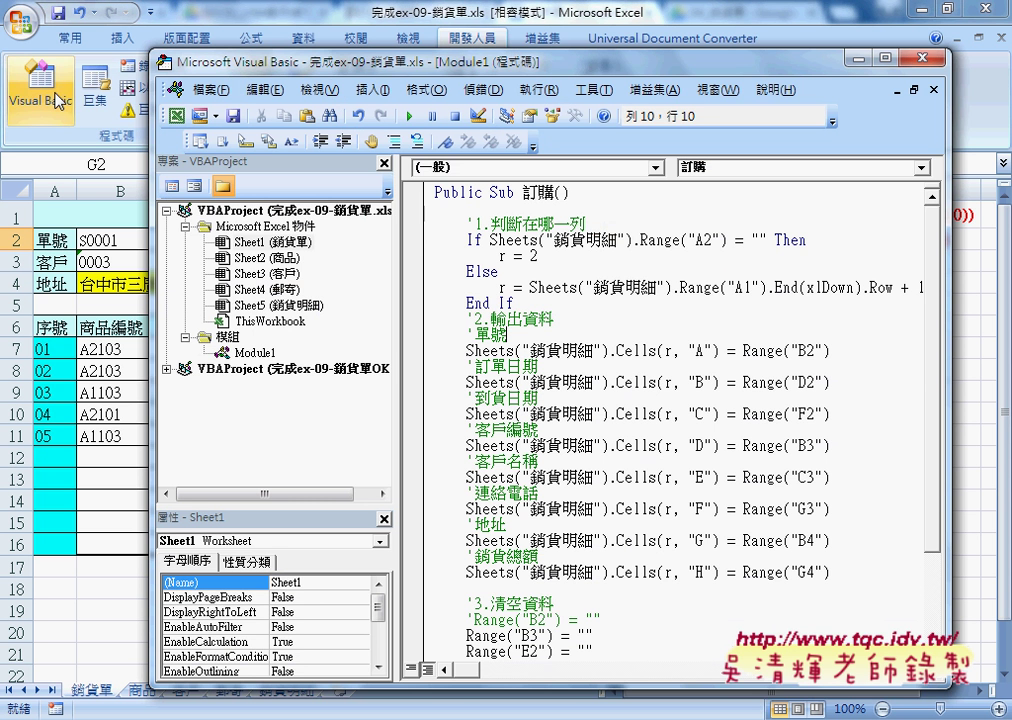
pyautogui.click(258, 353)
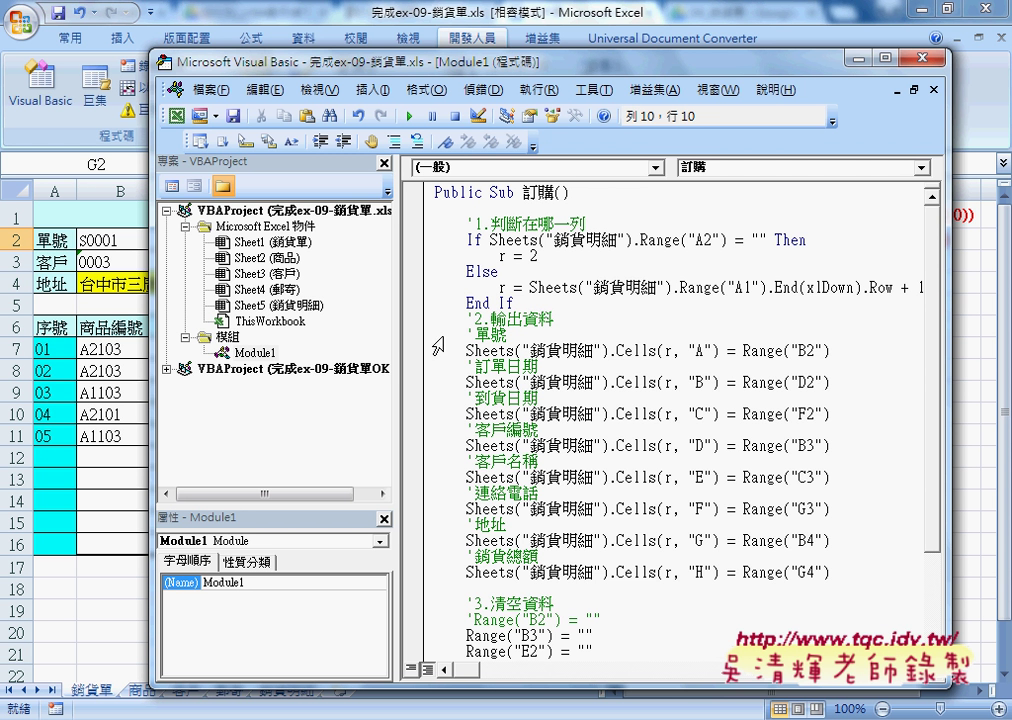
# In VBAProject 屬性, tick 鎖定專案以供檢視 on the 保護 tab.
pyautogui.rightClick(316, 212)
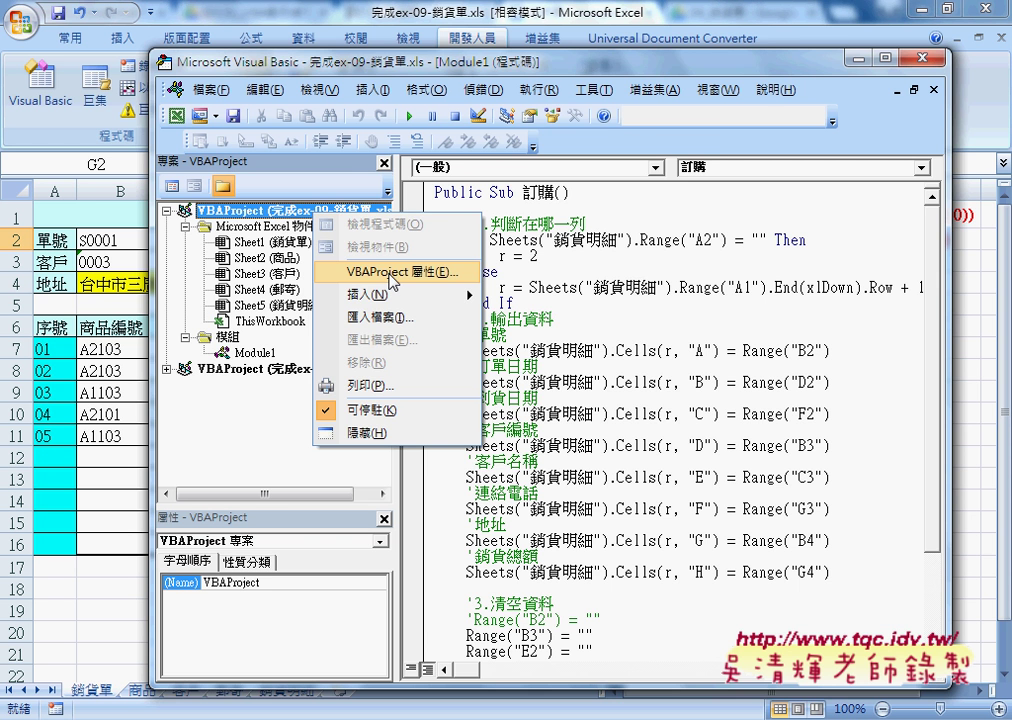
pyautogui.click(392, 280)
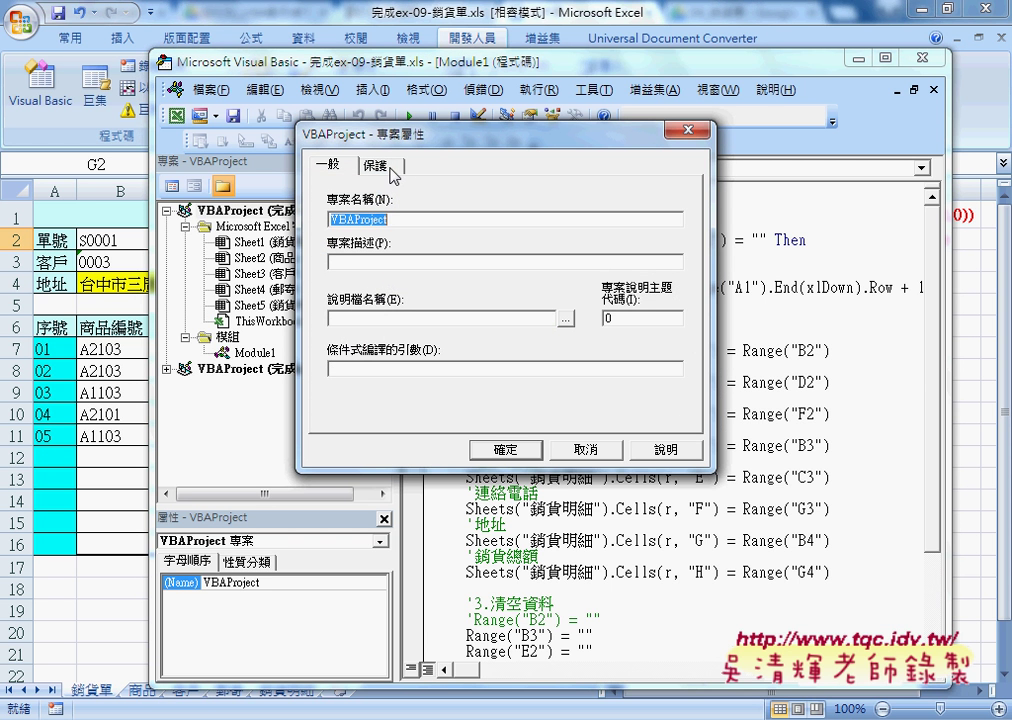
pyautogui.moveTo(322, 132); pyautogui.dragTo(568, 200)
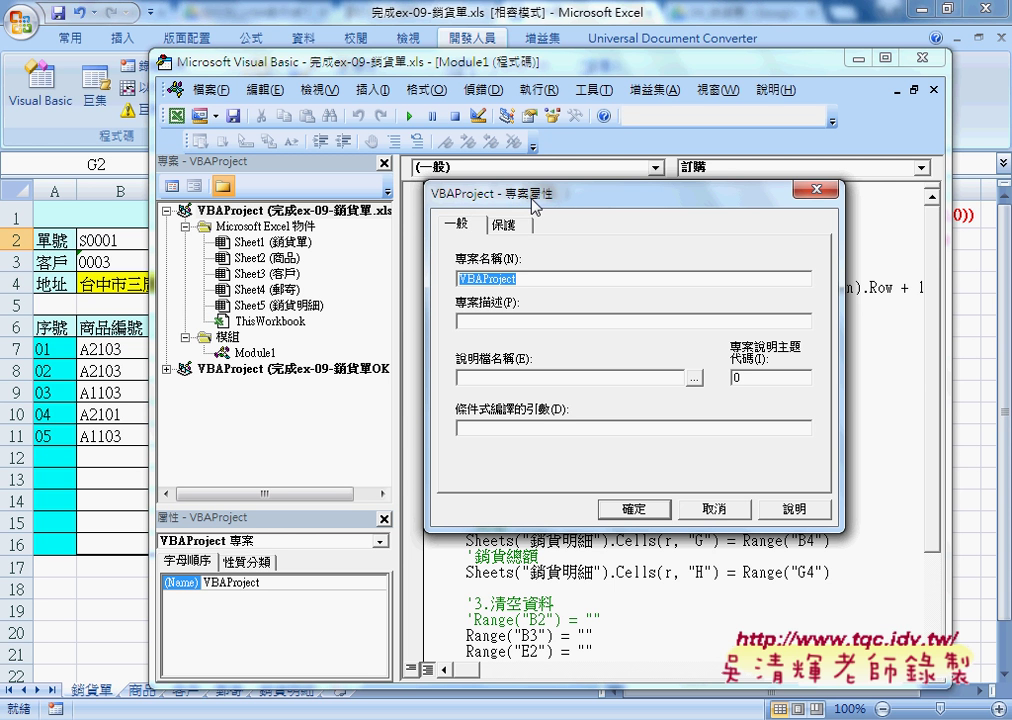
pyautogui.click(511, 226)
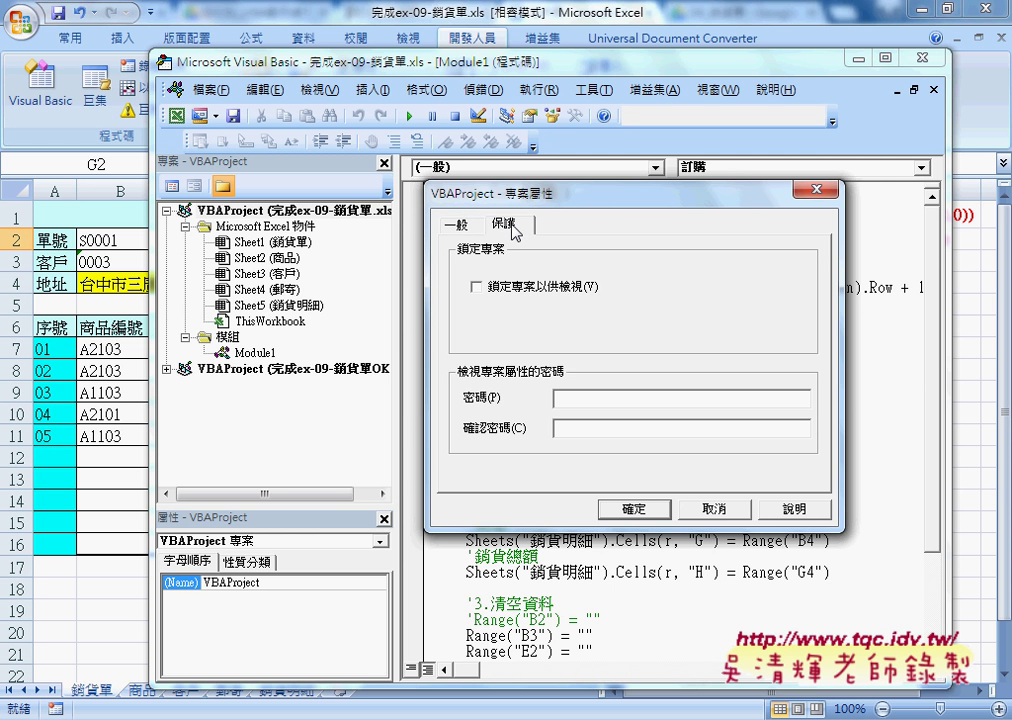
pyautogui.click(475, 286)
# Enter and confirm the project password, apply it, and close the Visual Basic editor.
pyautogui.click(580, 401)
pyautogui.click(556, 428)
pyautogui.press('Return')
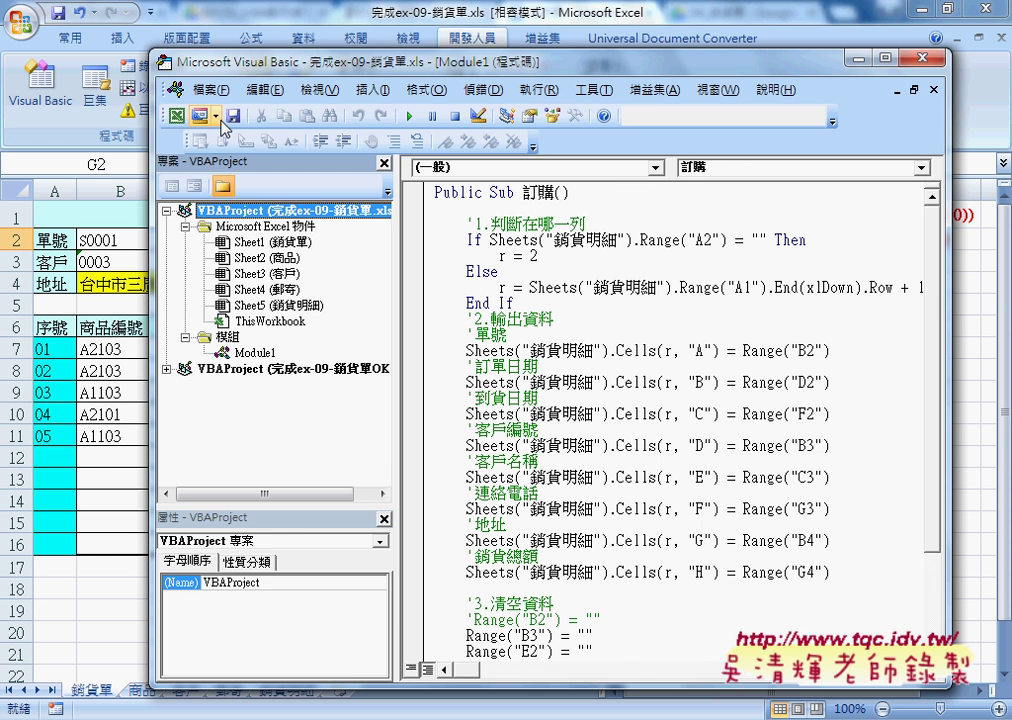
pyautogui.click(921, 62)
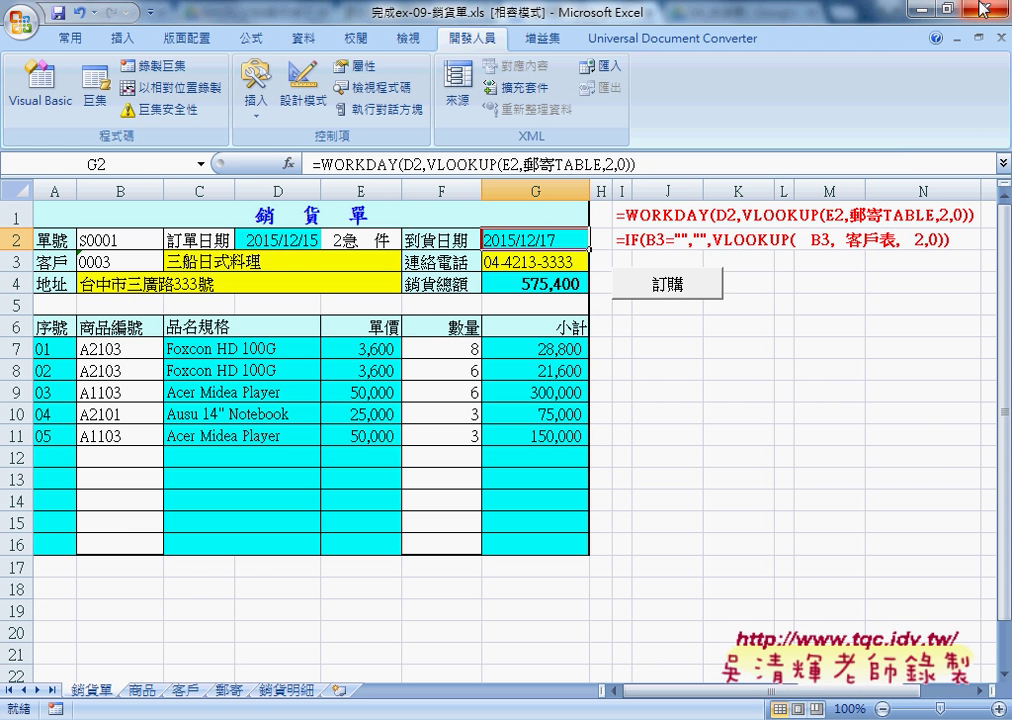
# Save and close the sales order workbook, then reopen it.
pyautogui.hotkey('alt', 'F4')
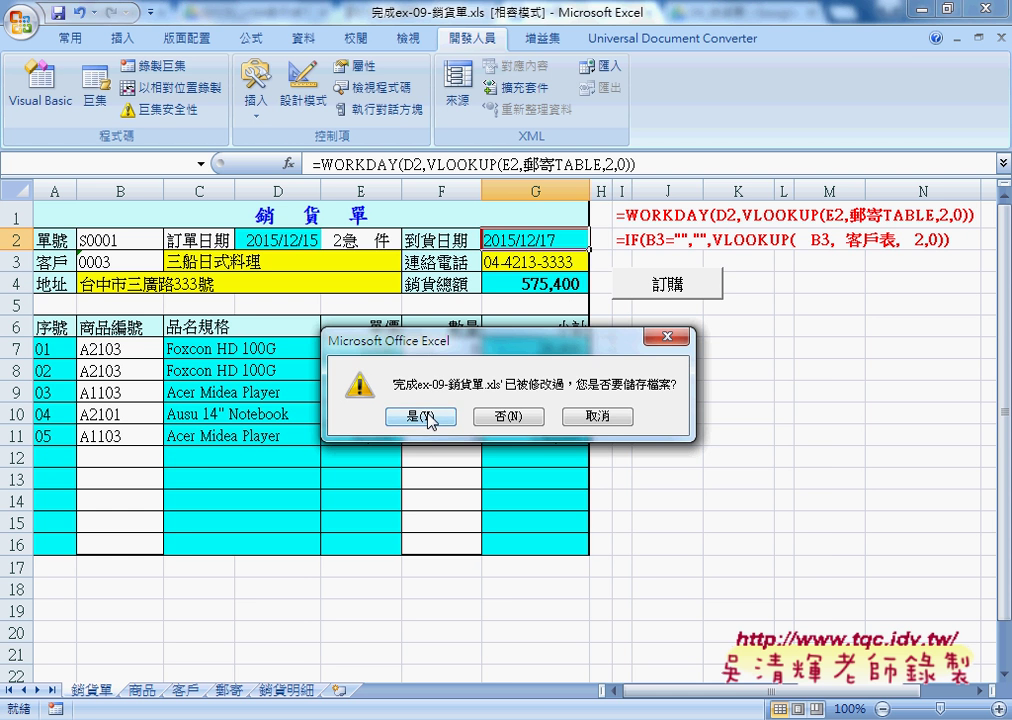
pyautogui.click(429, 418)
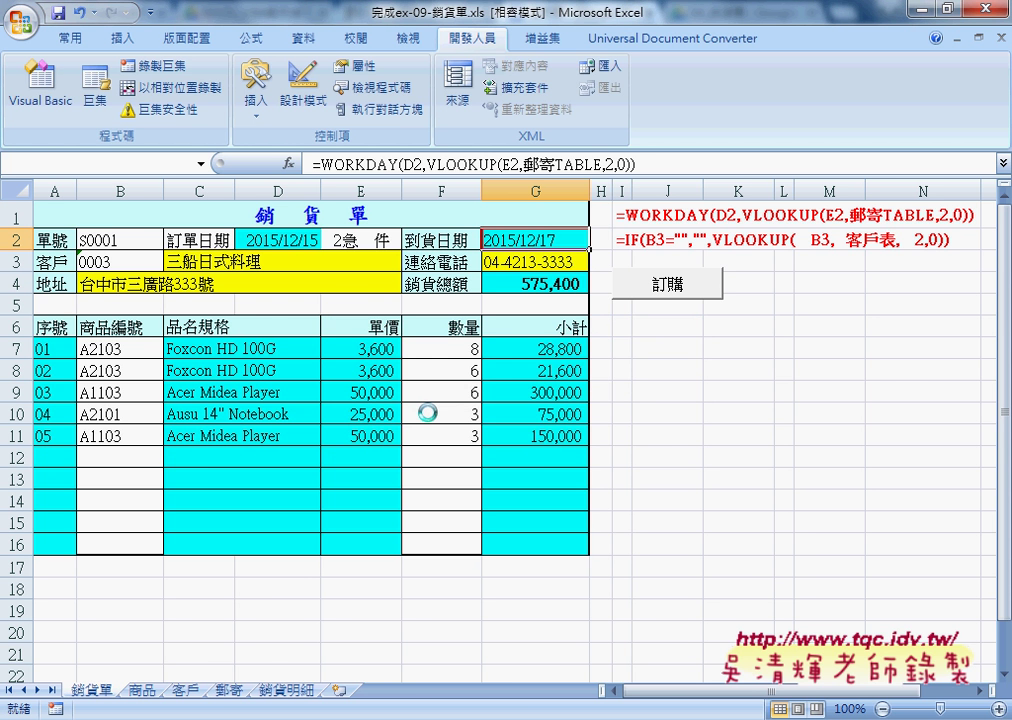
pyautogui.click(27, 30)
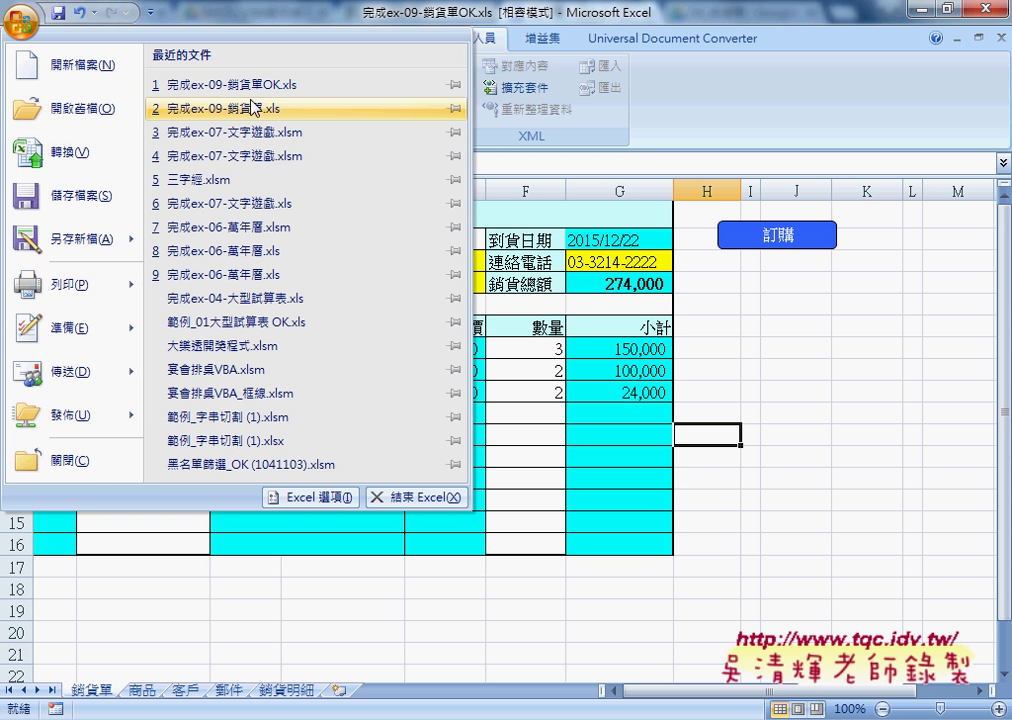
pyautogui.press('Escape')
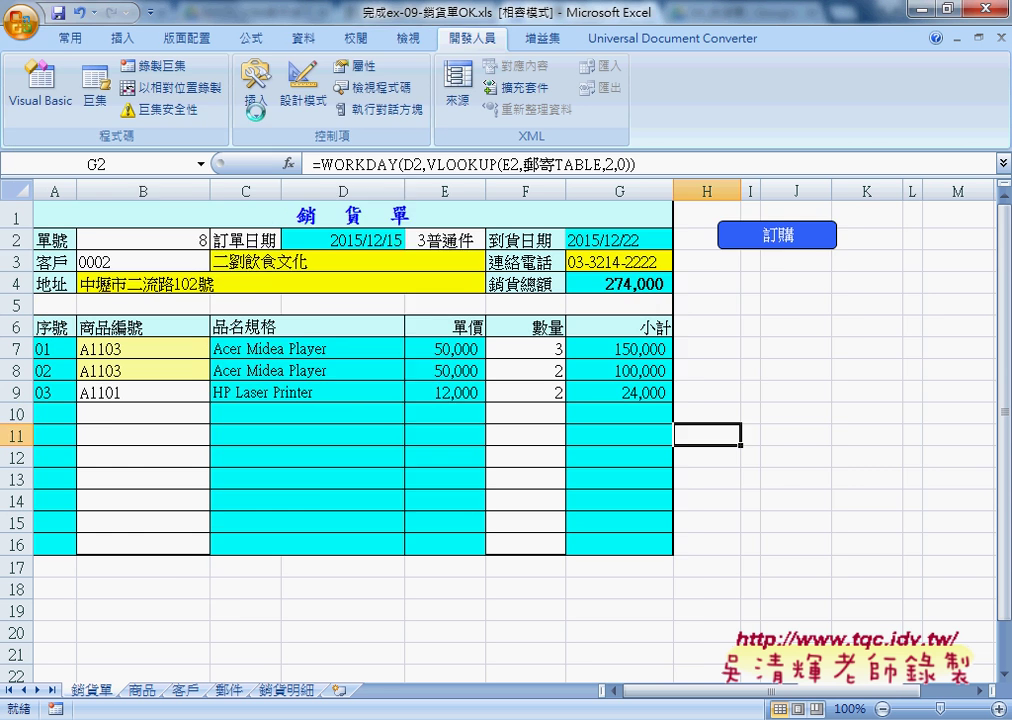
# Open Visual Basic and unlock the workbook's VBA project with its password.
pyautogui.click(53, 96)
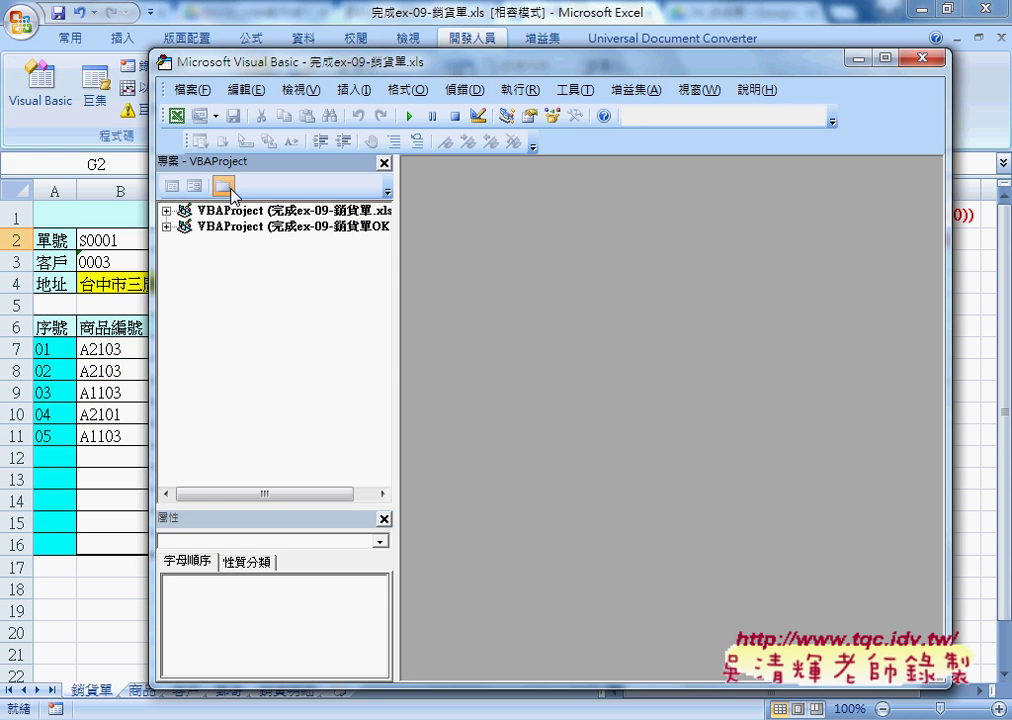
pyautogui.moveTo(398, 215); pyautogui.dragTo(505, 215)
pyautogui.click(380, 211)
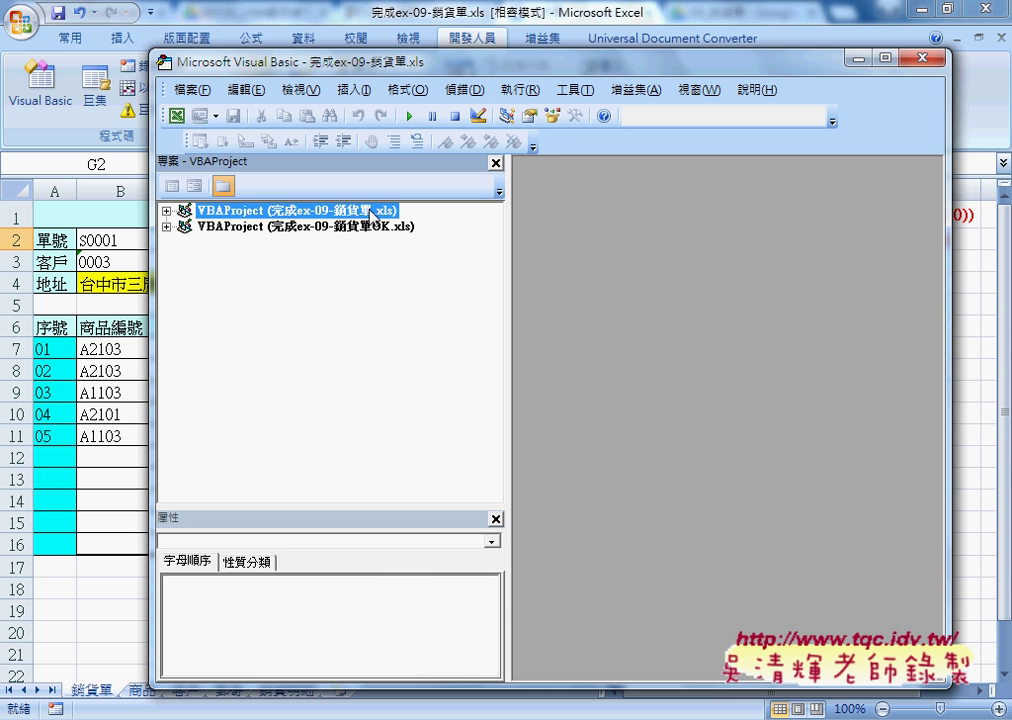
pyautogui.click(166, 211)
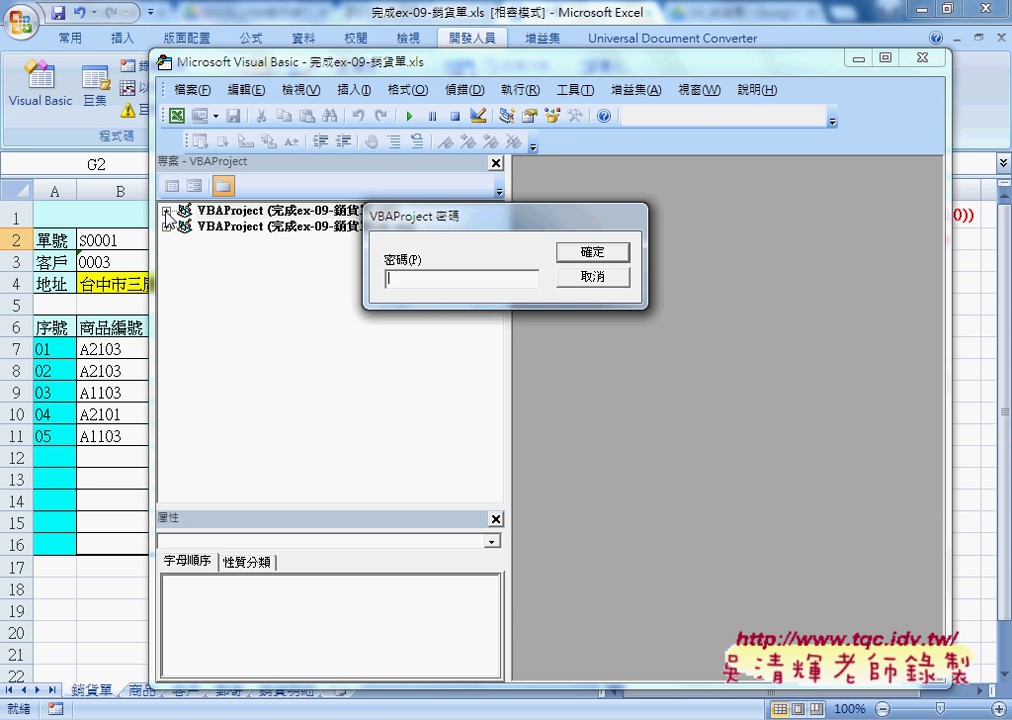
pyautogui.press('Return')
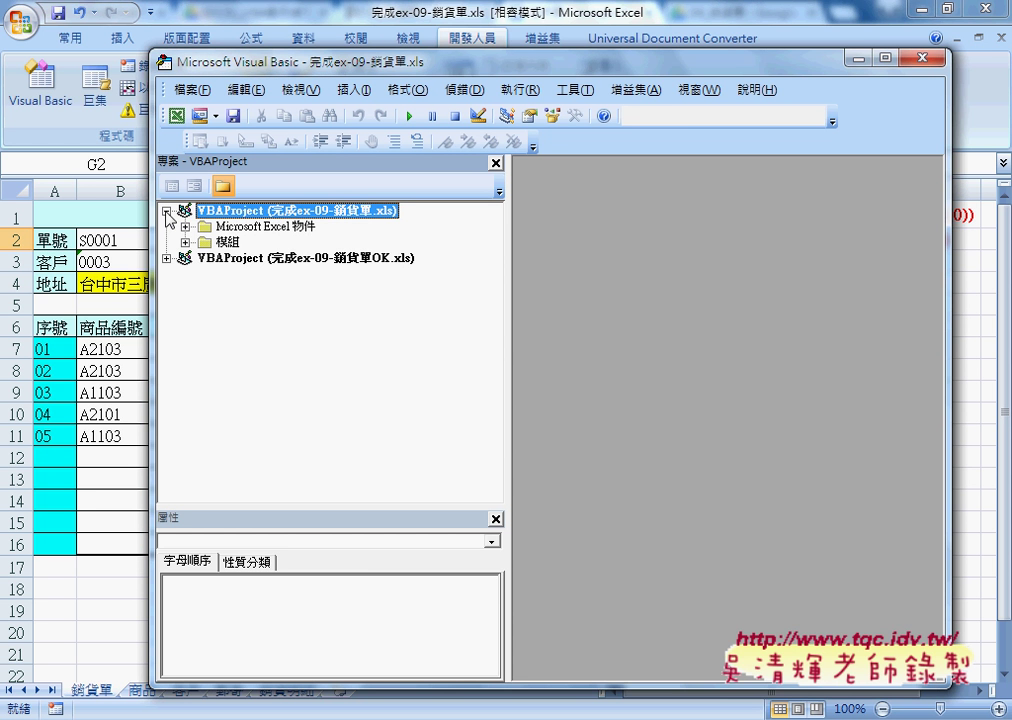
# Open Module1 from the Modules folder to display the 訂購 macro code.
pyautogui.click(184, 227)
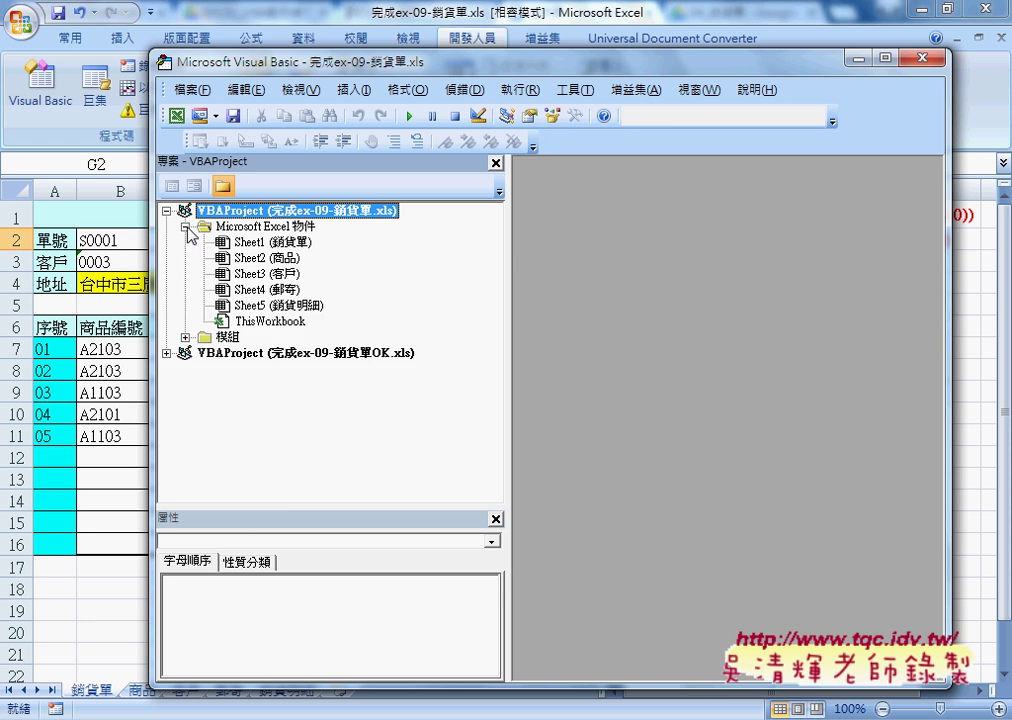
pyautogui.click(184, 227)
pyautogui.click(184, 242)
pyautogui.doubleClick(252, 258)
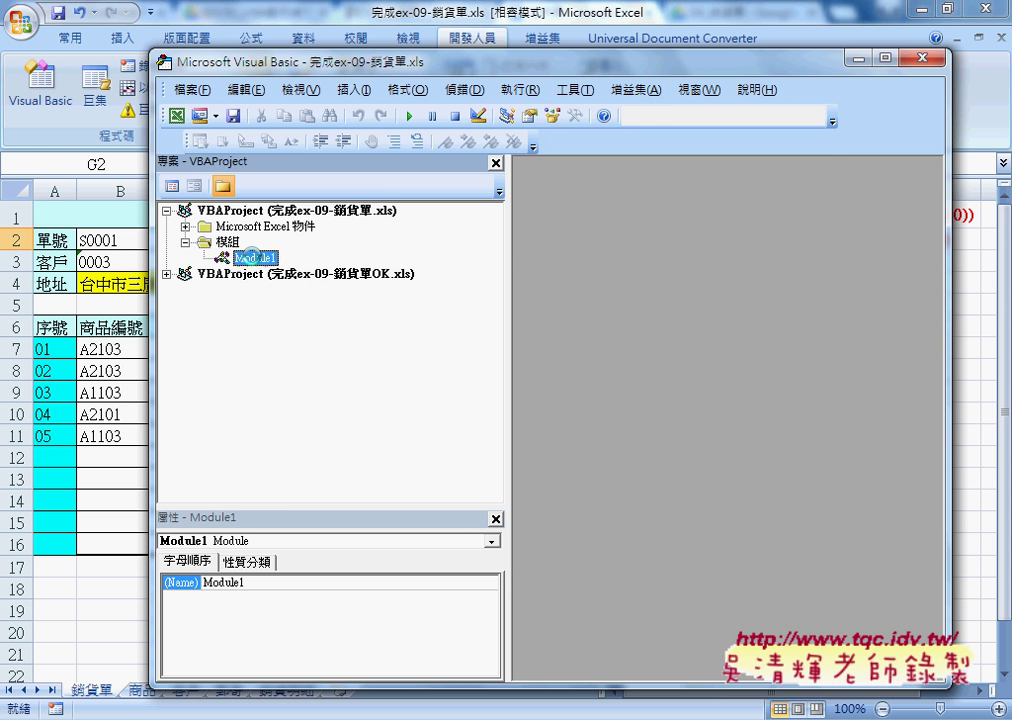
pyautogui.moveTo(509, 273); pyautogui.dragTo(355, 270)
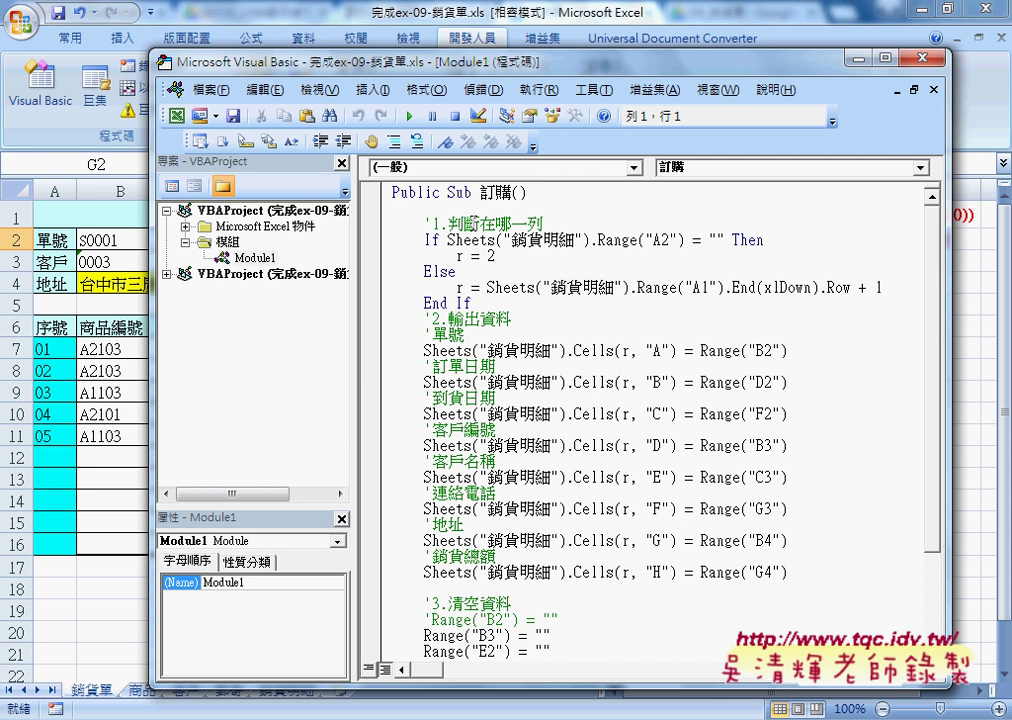
pyautogui.rightClick(272, 210)
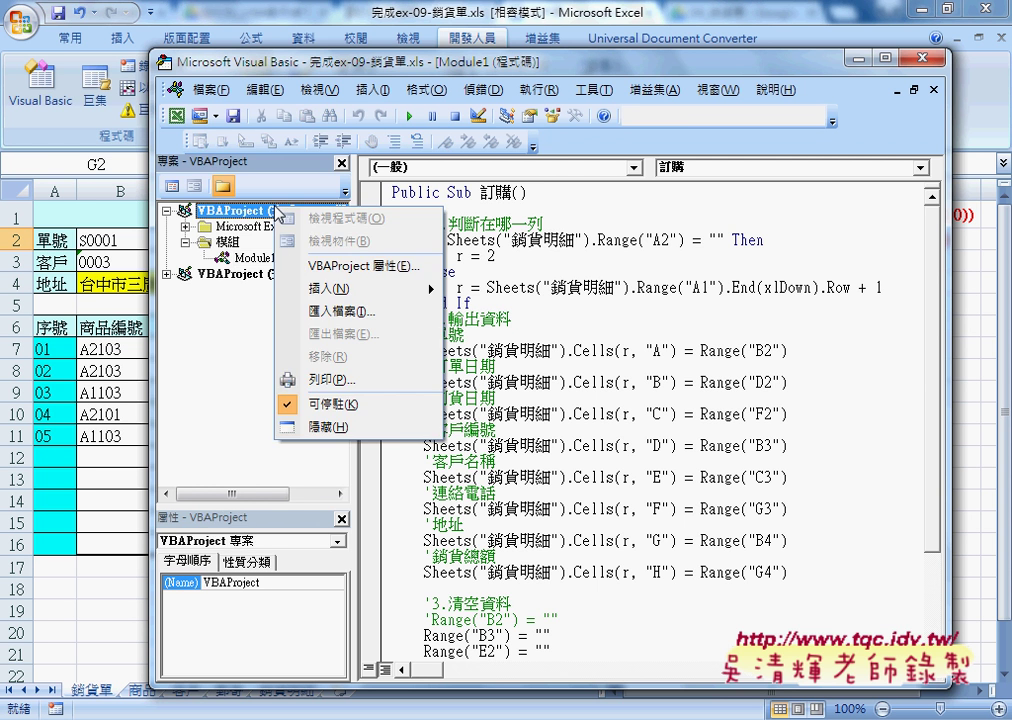
pyautogui.click(368, 266)
pyautogui.click(378, 165)
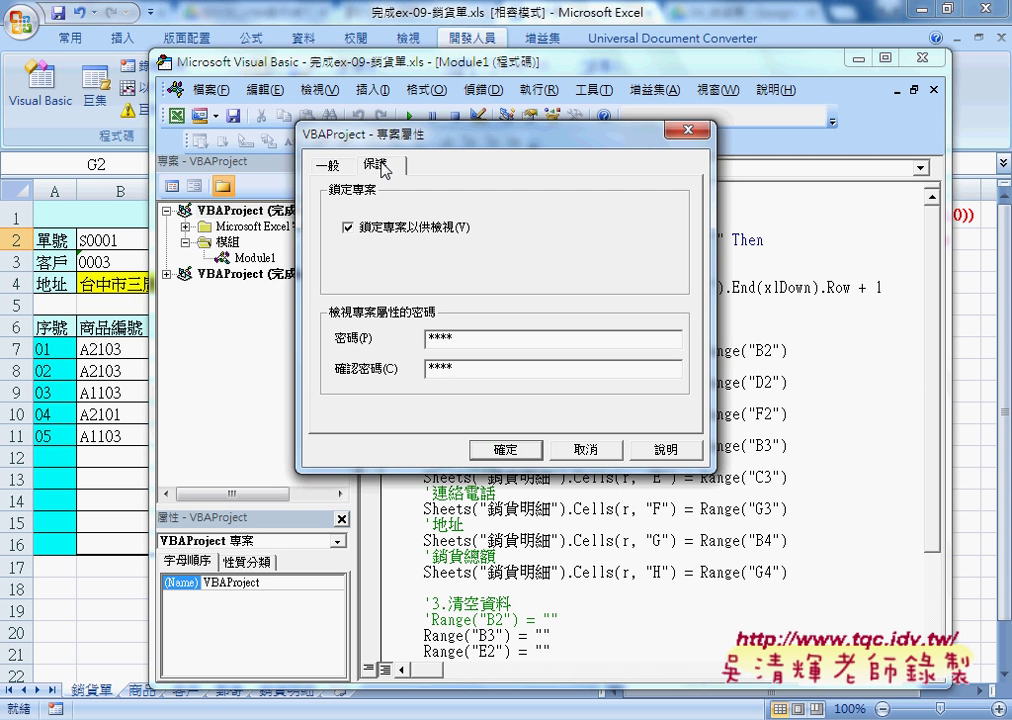
pyautogui.click(362, 230)
pyautogui.click(505, 449)
pyautogui.hotkey('shift', 'Up')
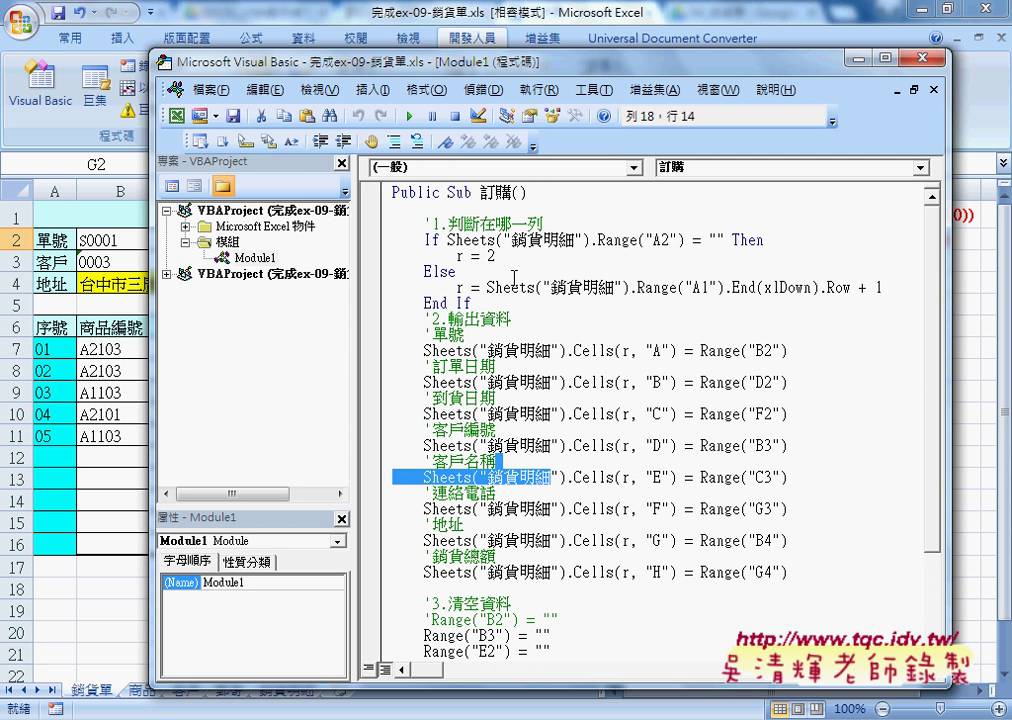
pyautogui.doubleClick(390, 60)
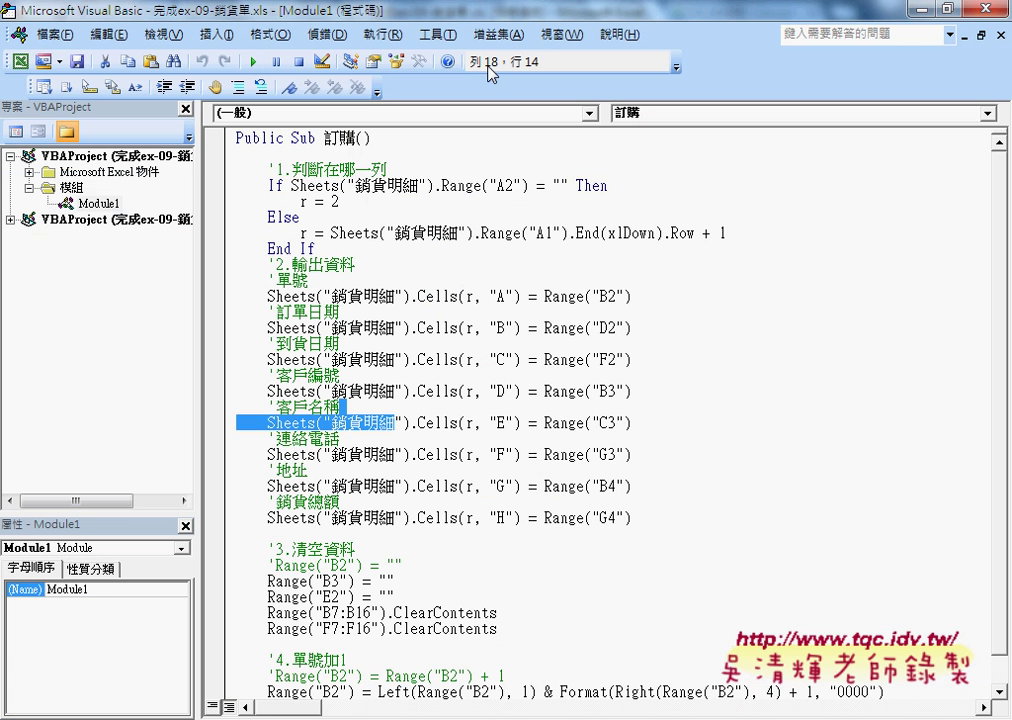
# Select Module1 and close the Visual Basic editor to return to the 銷貨單 sheet.
pyautogui.click(421, 358)
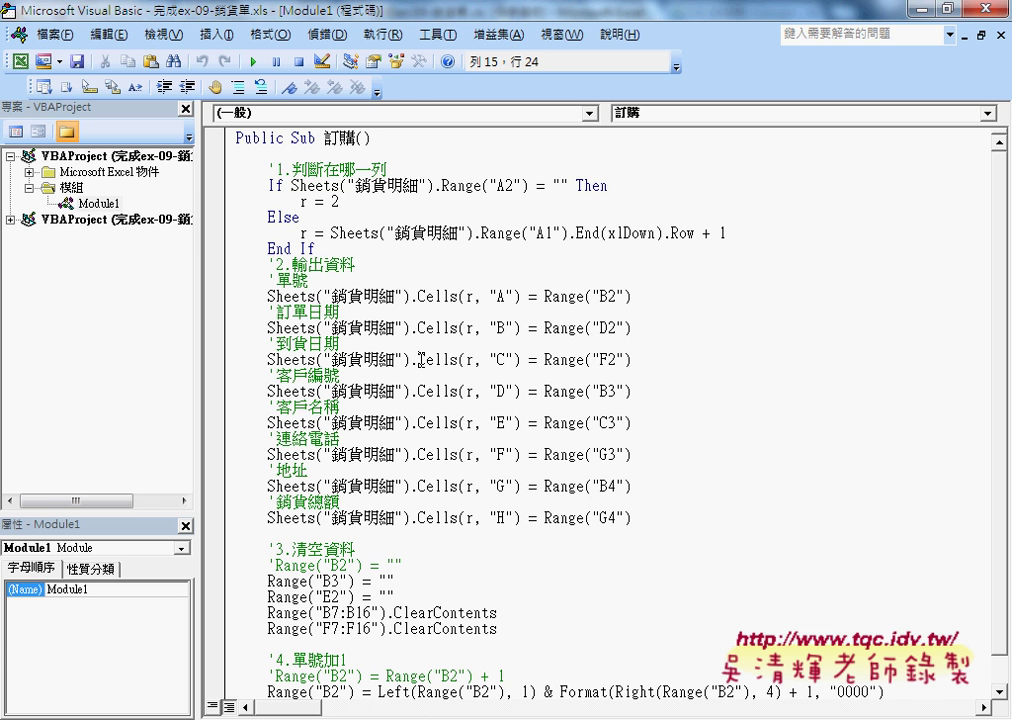
pyautogui.click(102, 205)
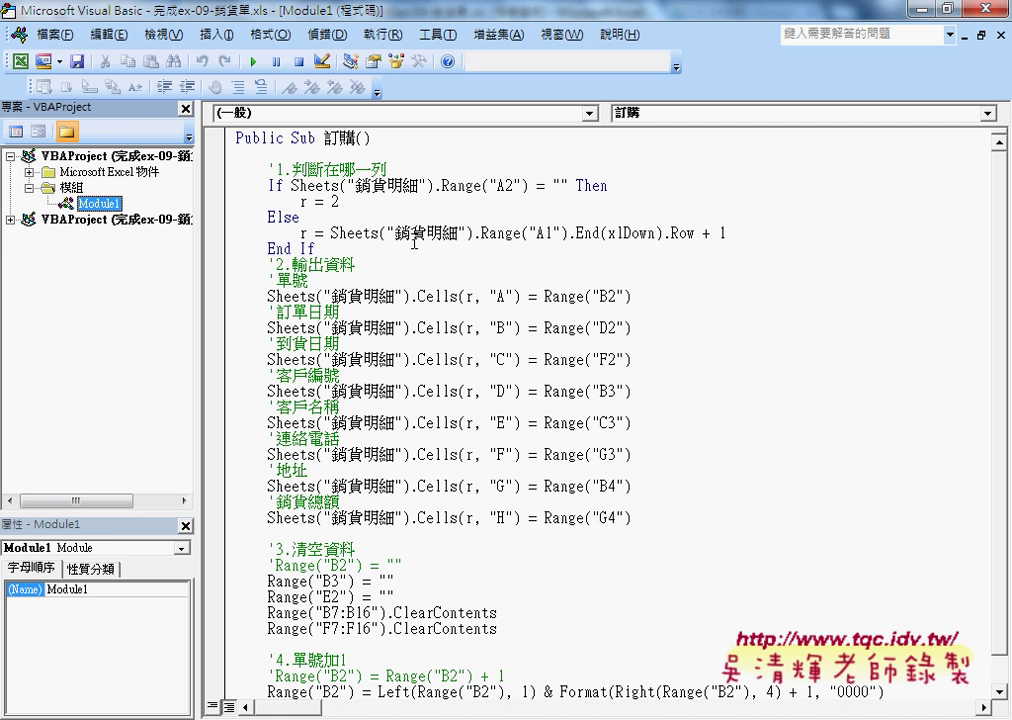
pyautogui.click(986, 12)
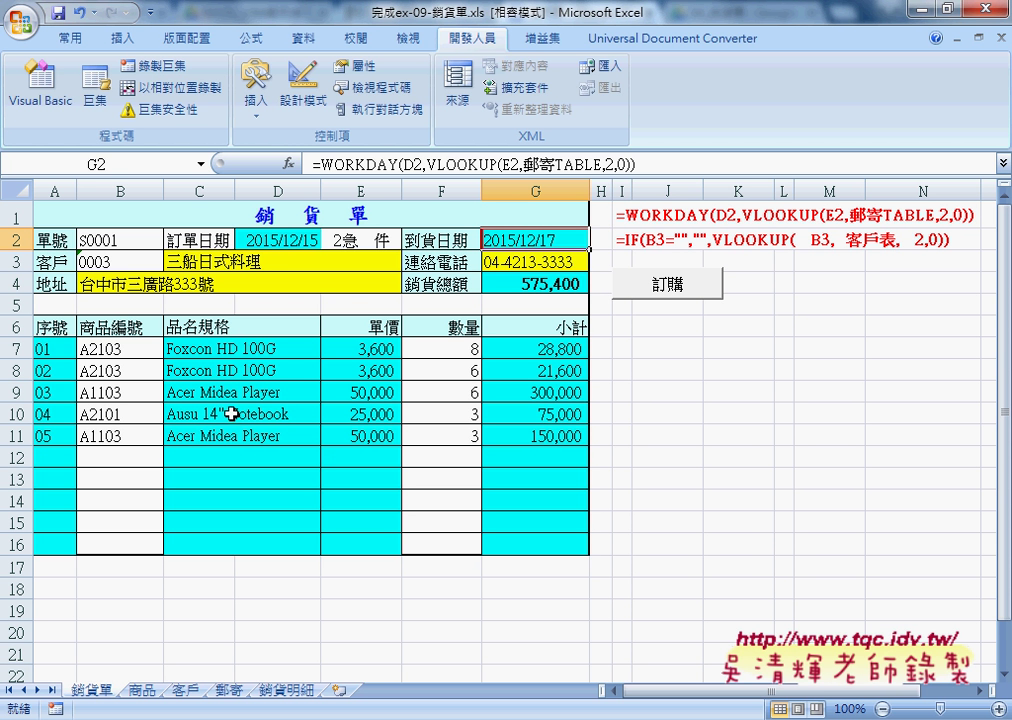
pyautogui.click(16, 189)
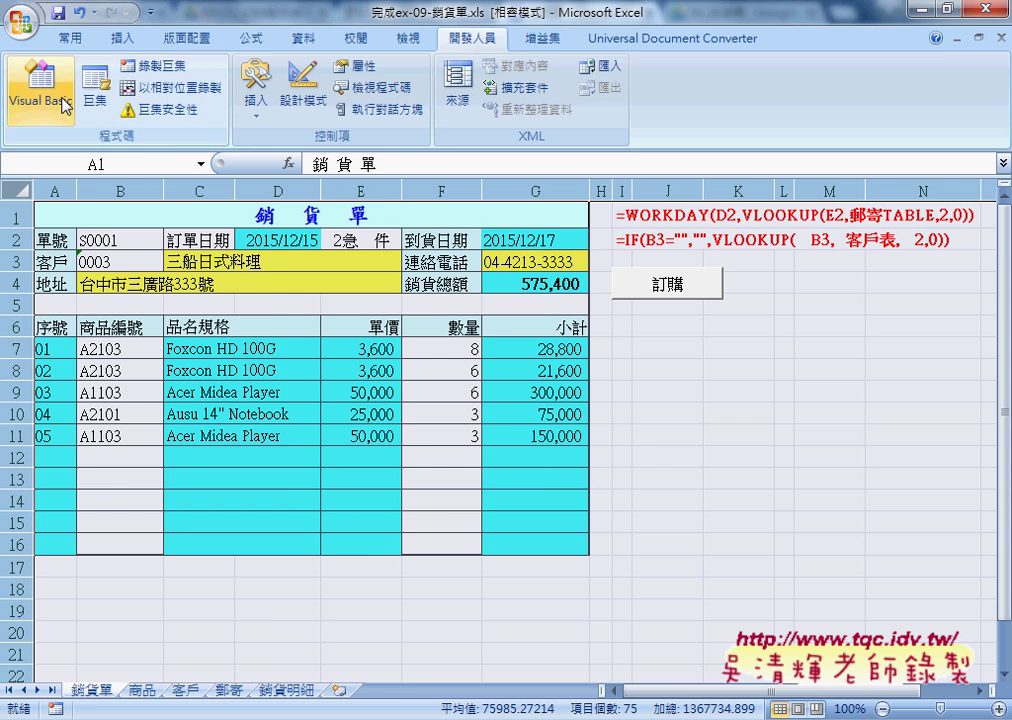
pyautogui.click(40, 95)
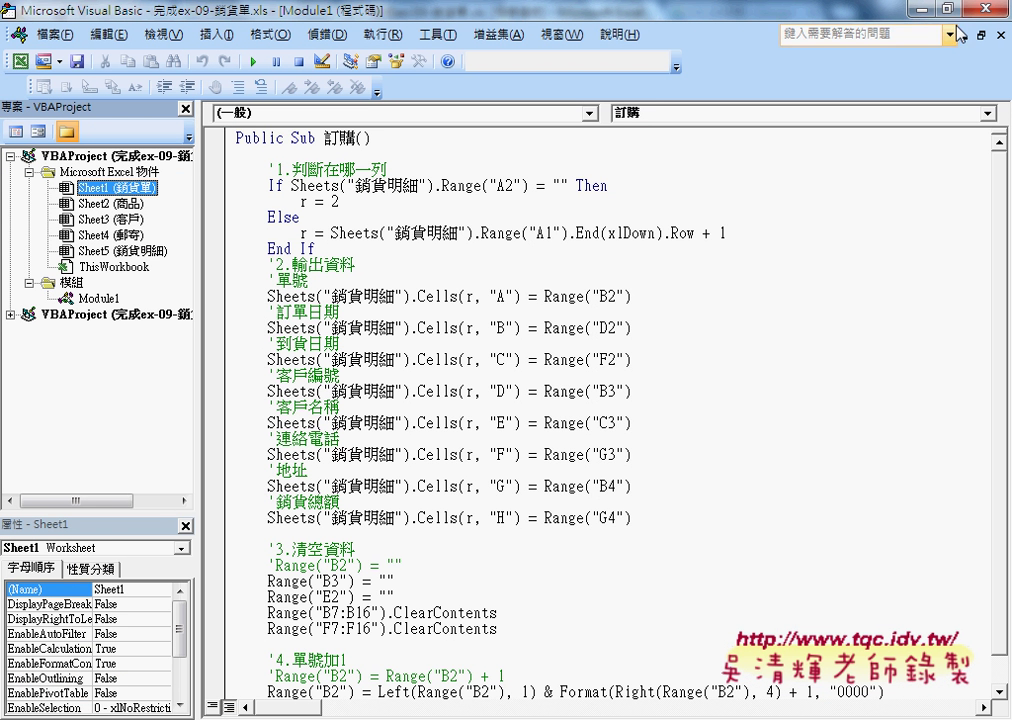
pyautogui.click(985, 9)
pyautogui.click(692, 389)
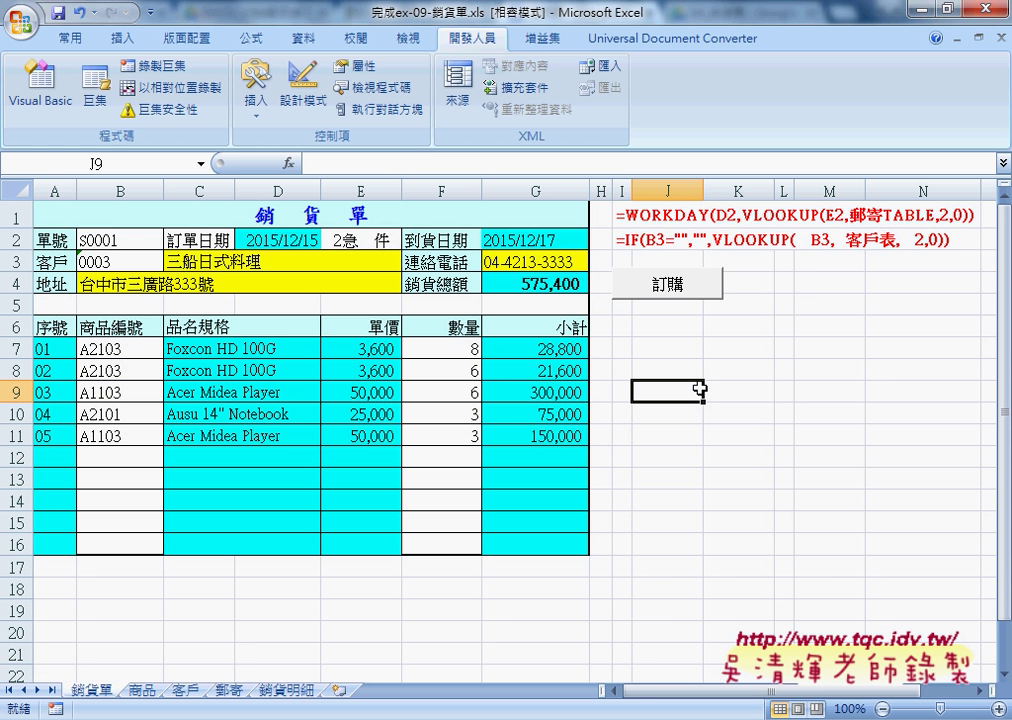